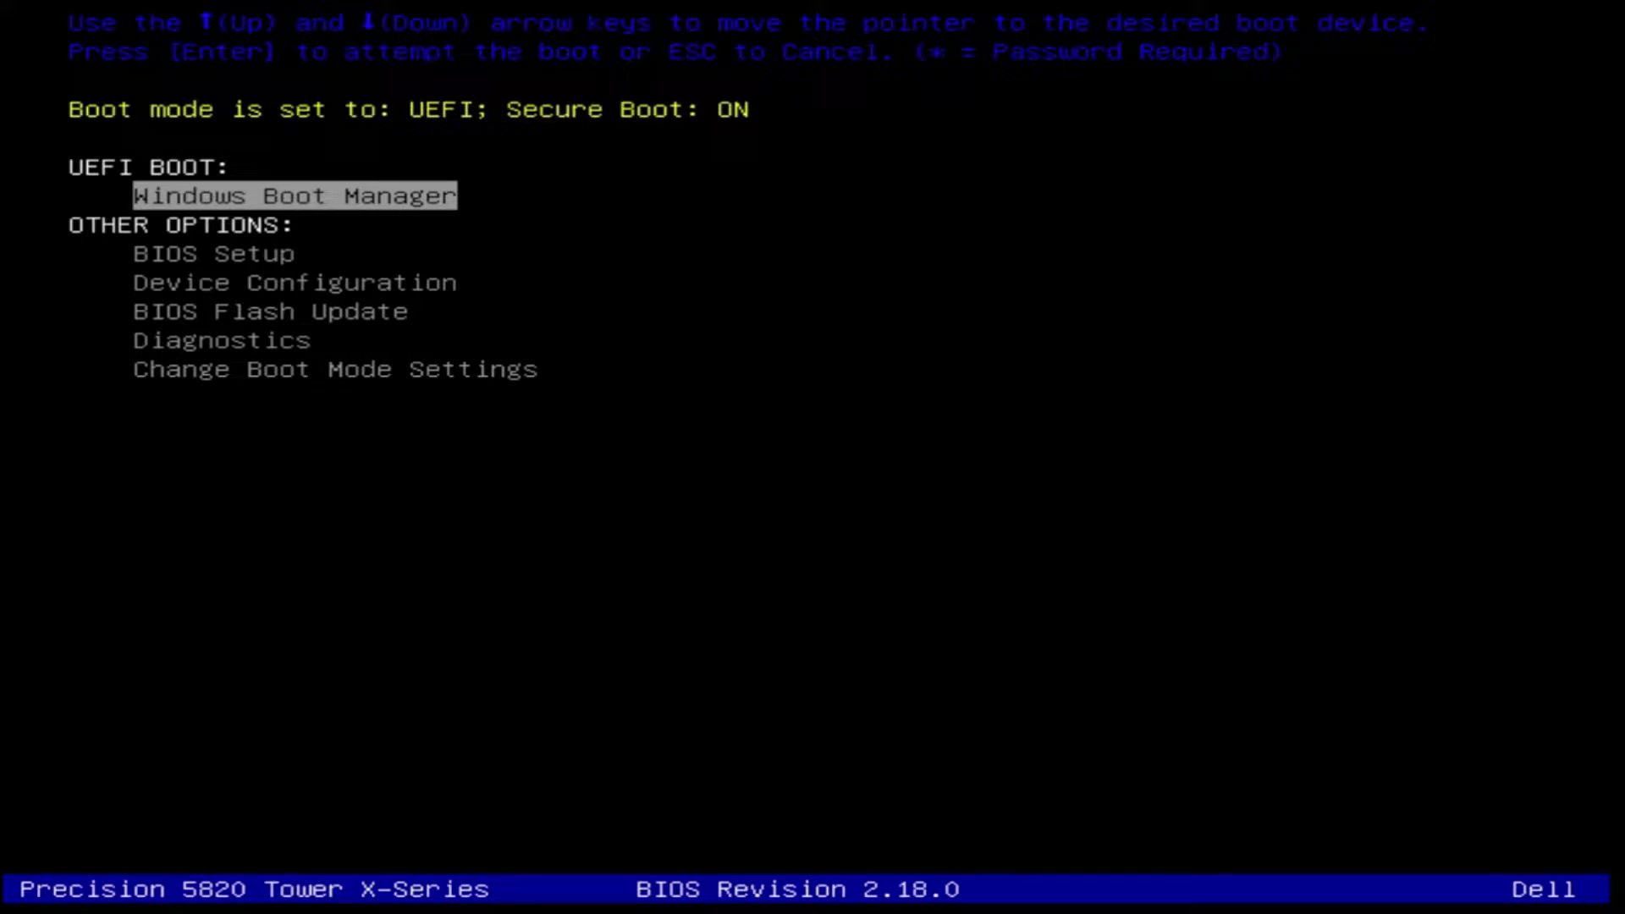
{"action": "key", "text": "Down"}
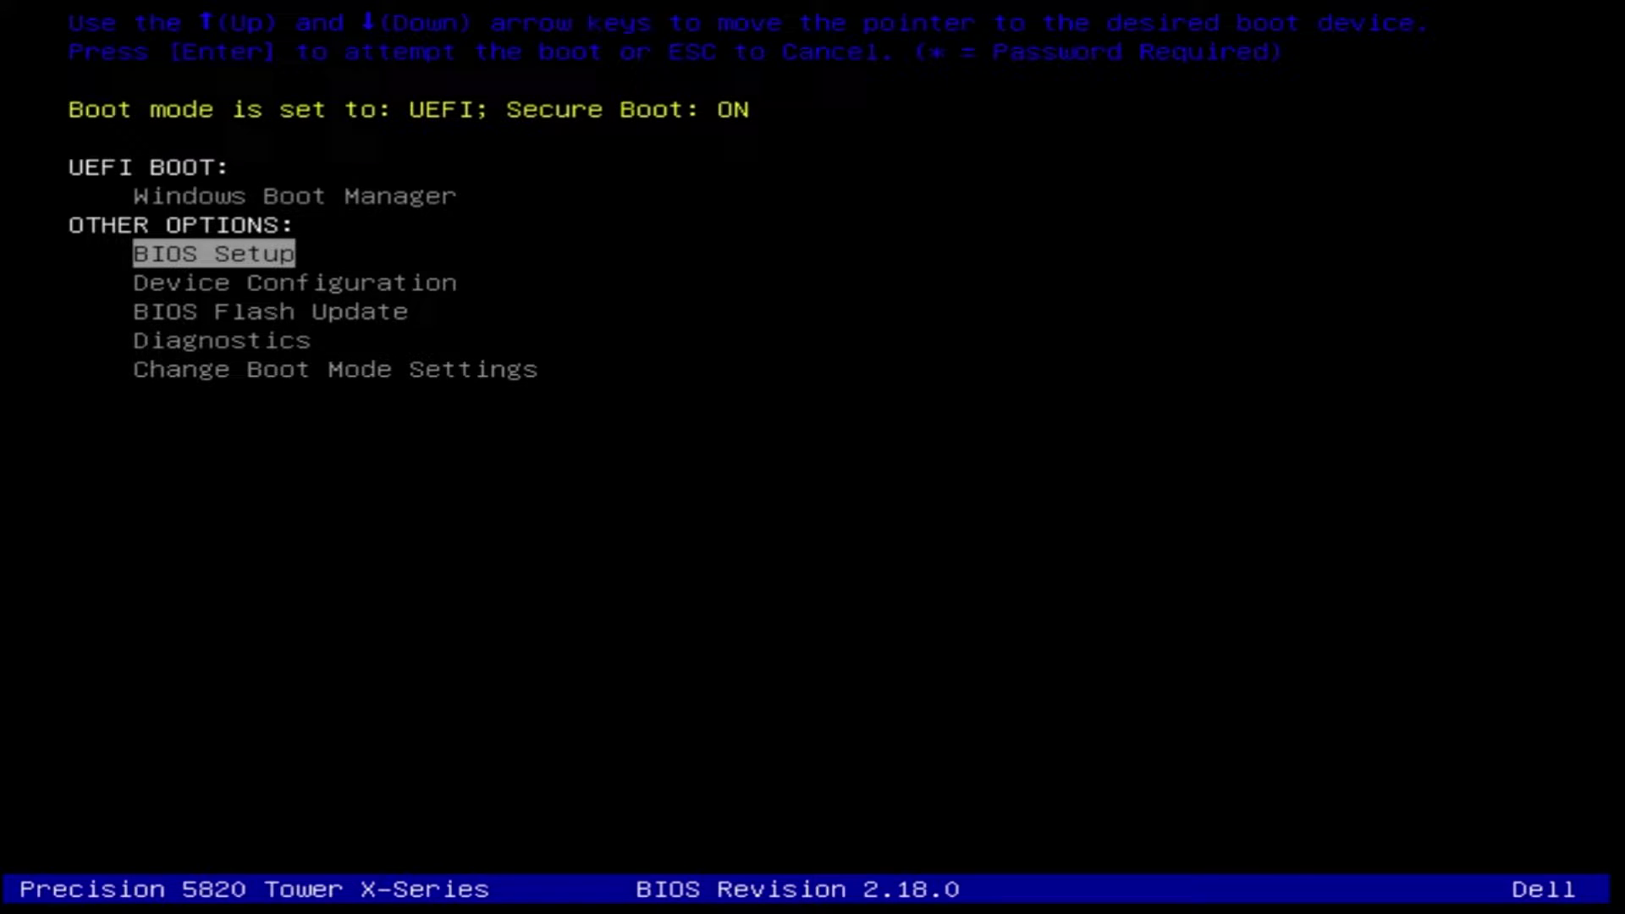
{"action": "key", "text": "Return"}
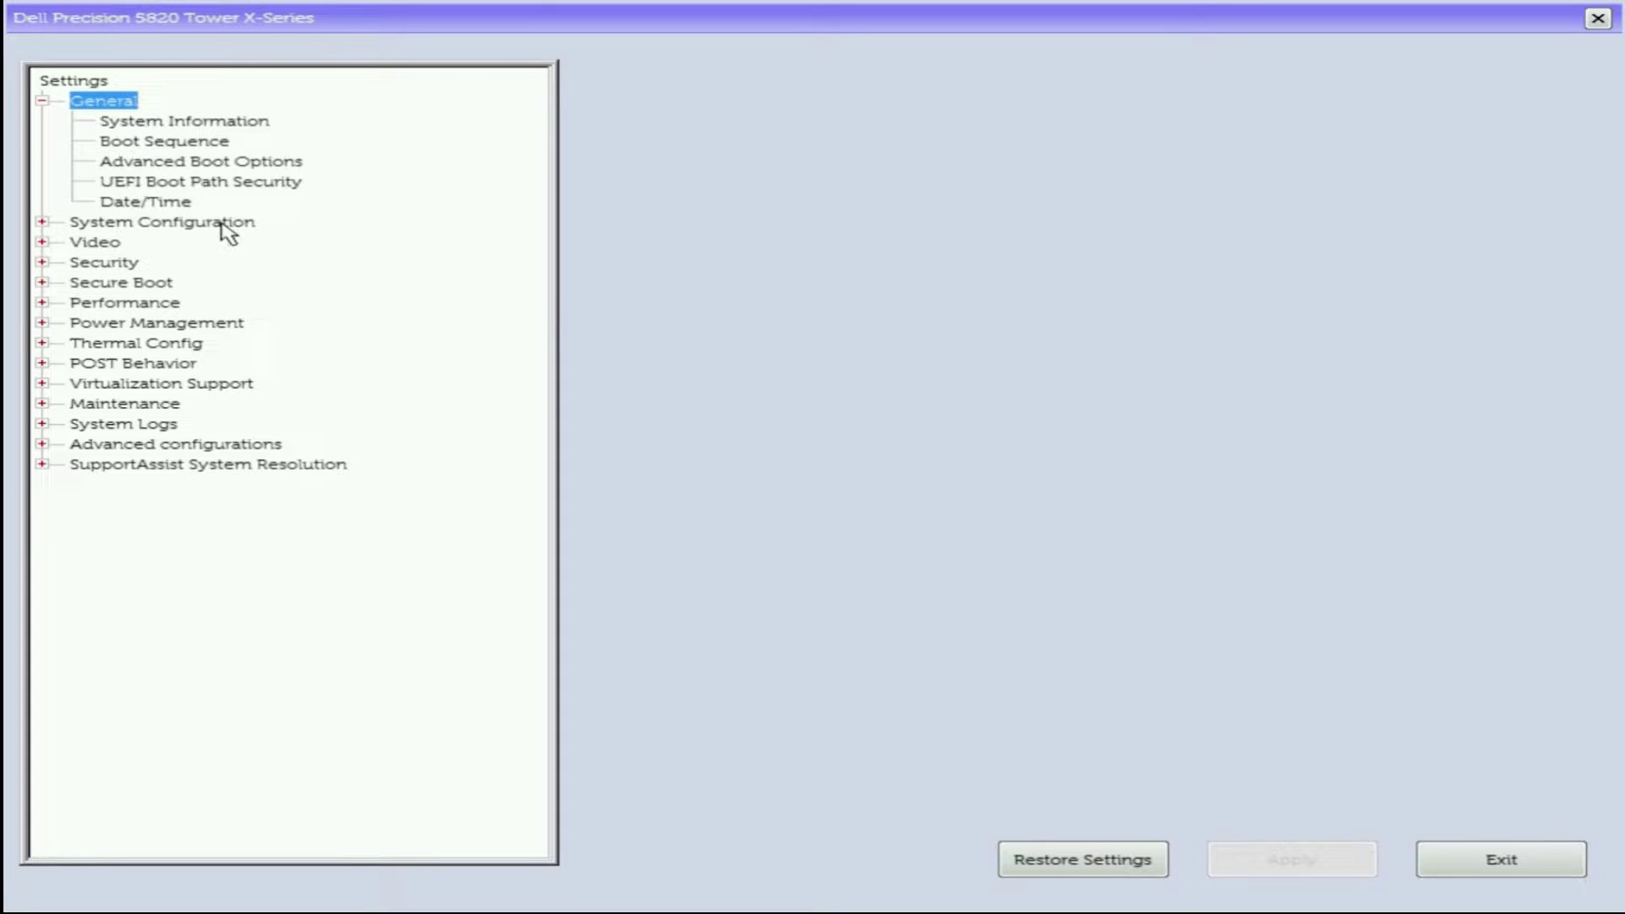
{"action": "left_click", "coordinate": [186, 123]}
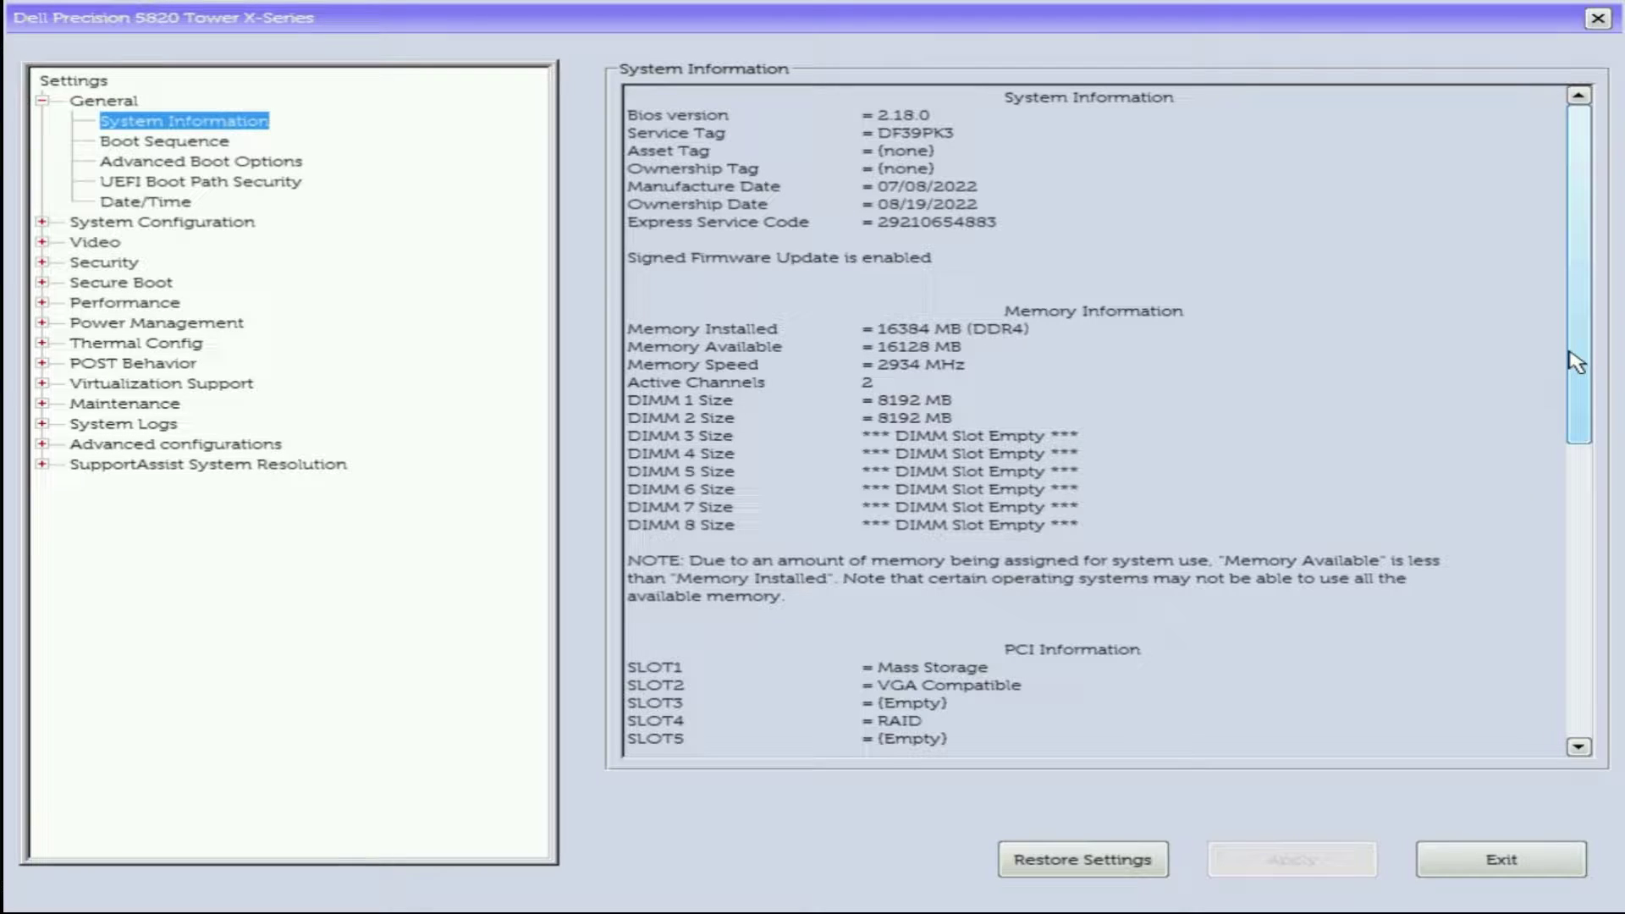
{"action": "left_click_drag", "start_coordinate": [1577, 359], "coordinate": [1613, 512]}
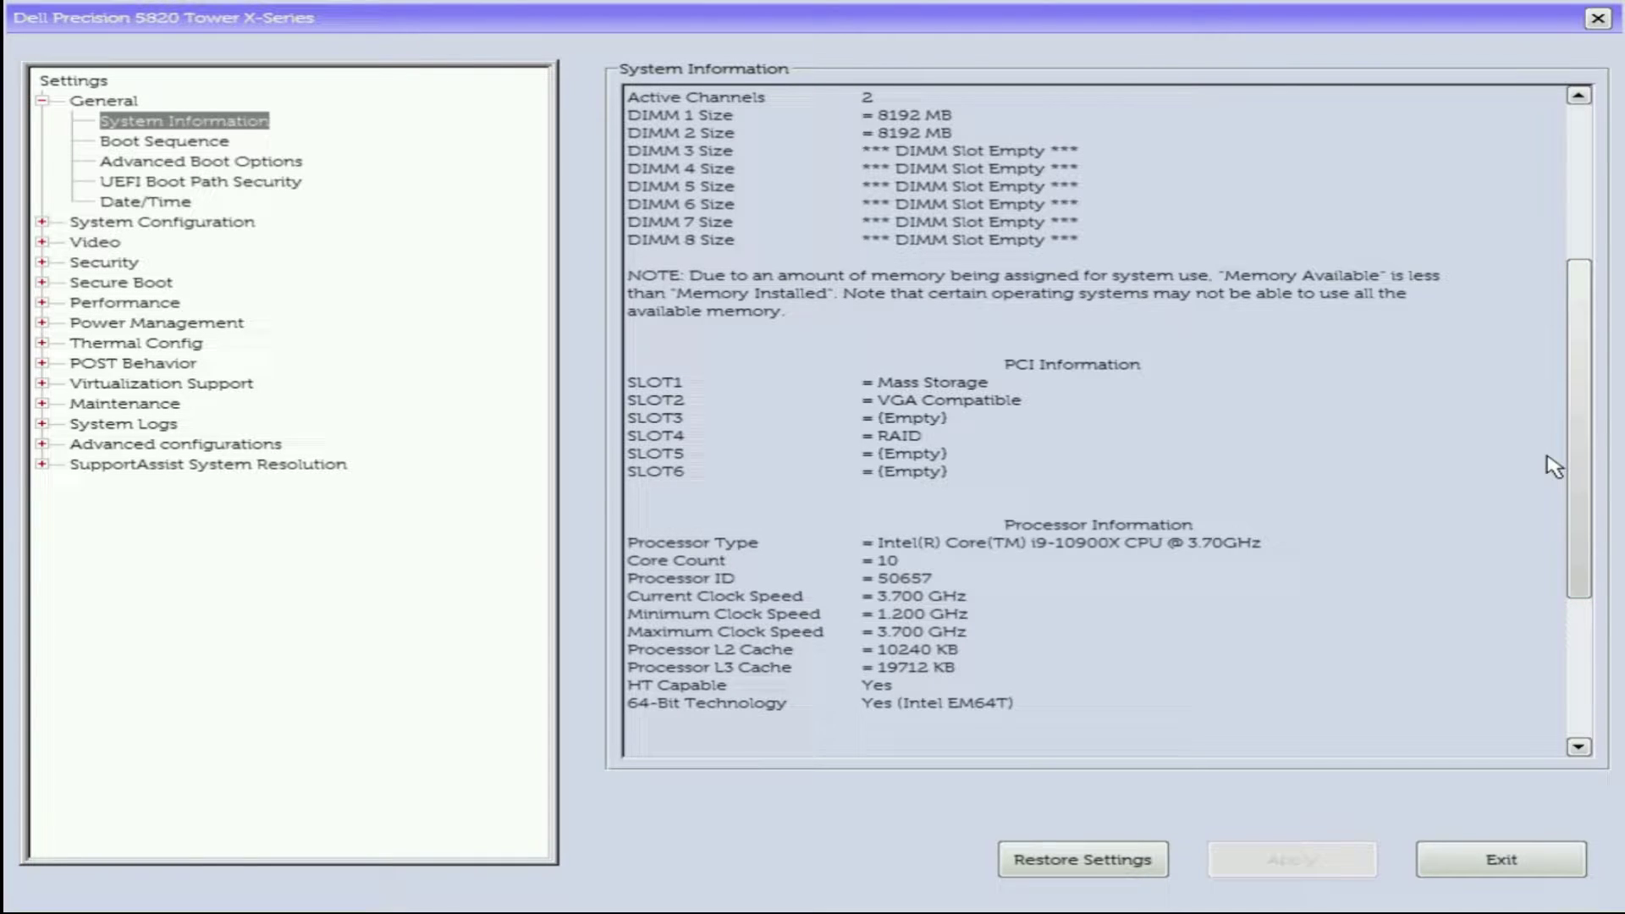
{"action": "left_click", "coordinate": [161, 142]}
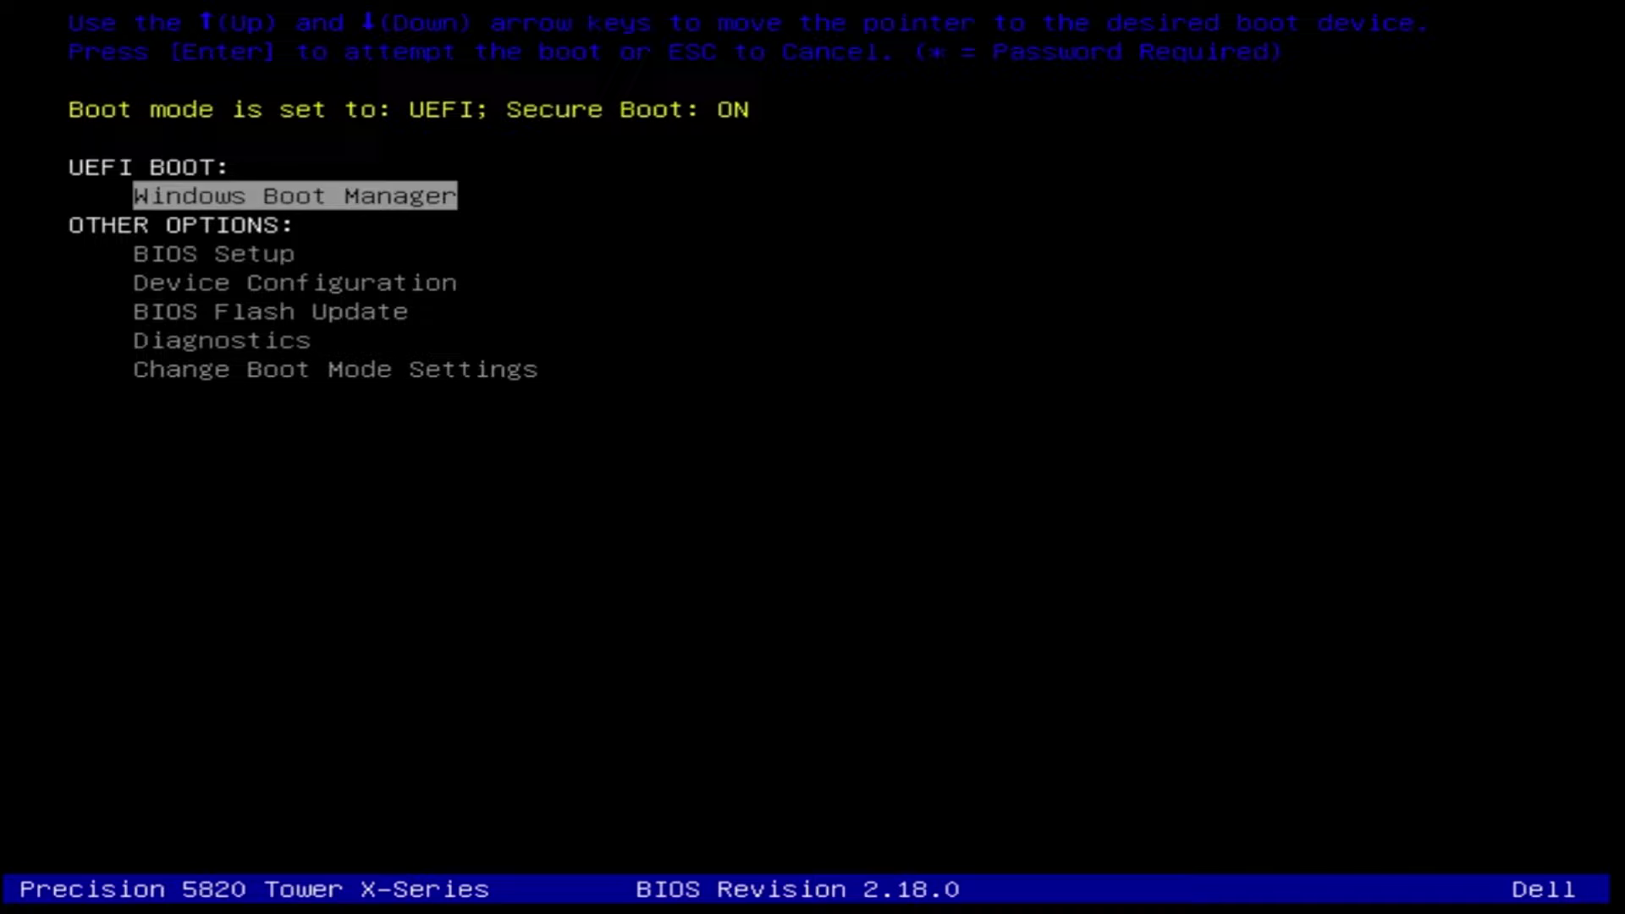
Step: Open the Configure menu of the AVAGO MegaRAID 9460-16i controller from Device Configuration
{"action": "key", "text": "Down"}
{"action": "key", "text": "Down"}
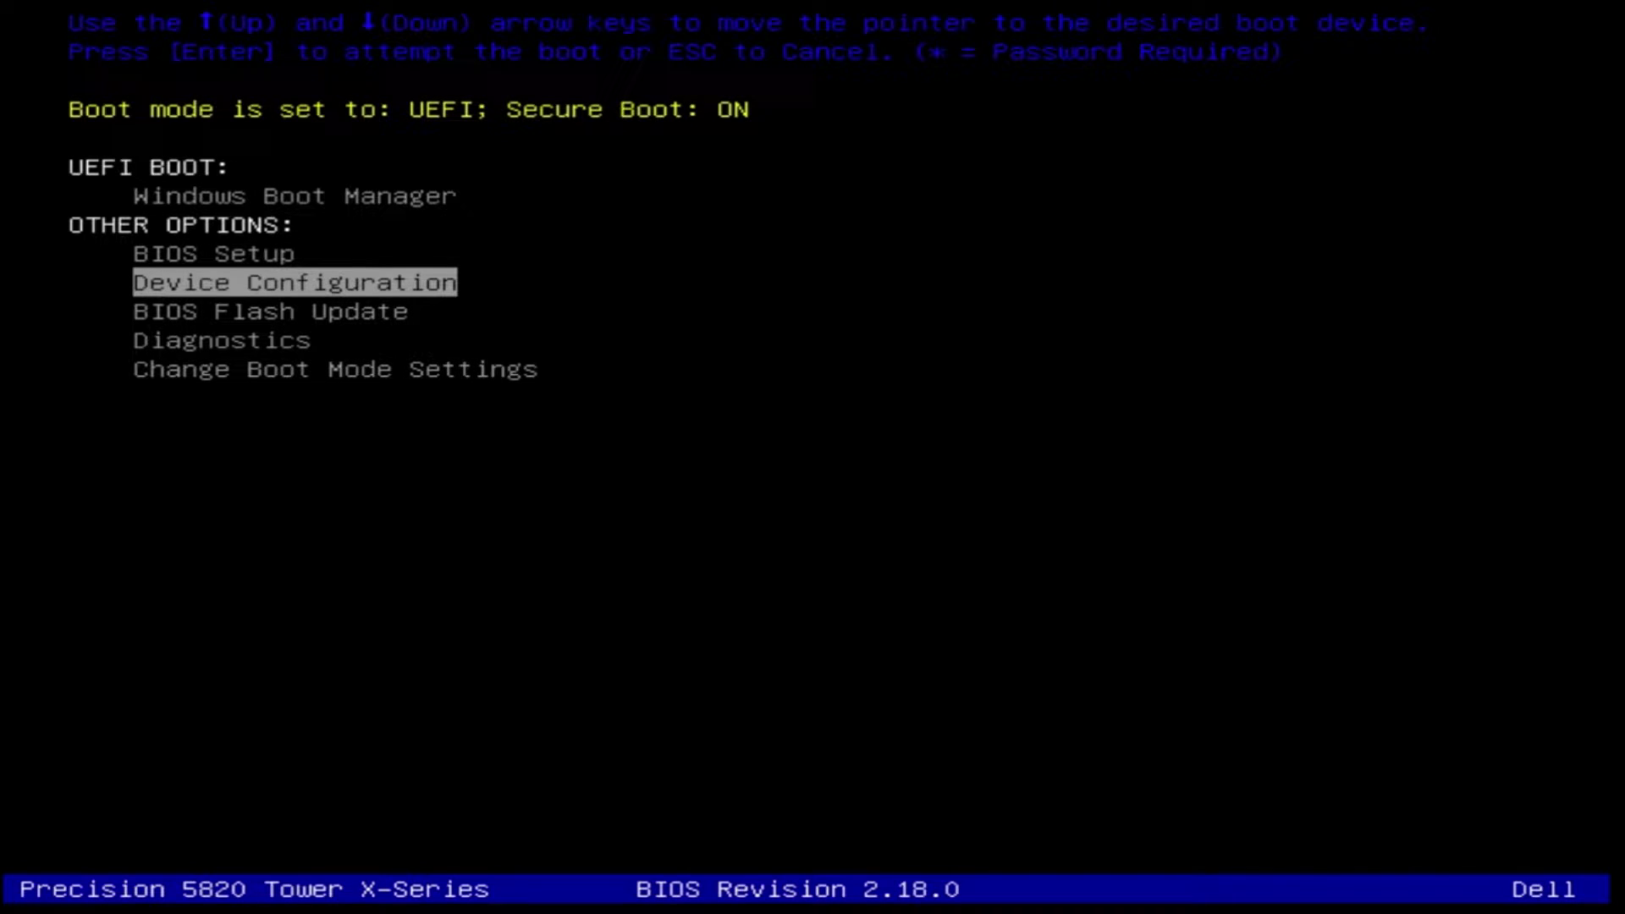
{"action": "key", "text": "Return"}
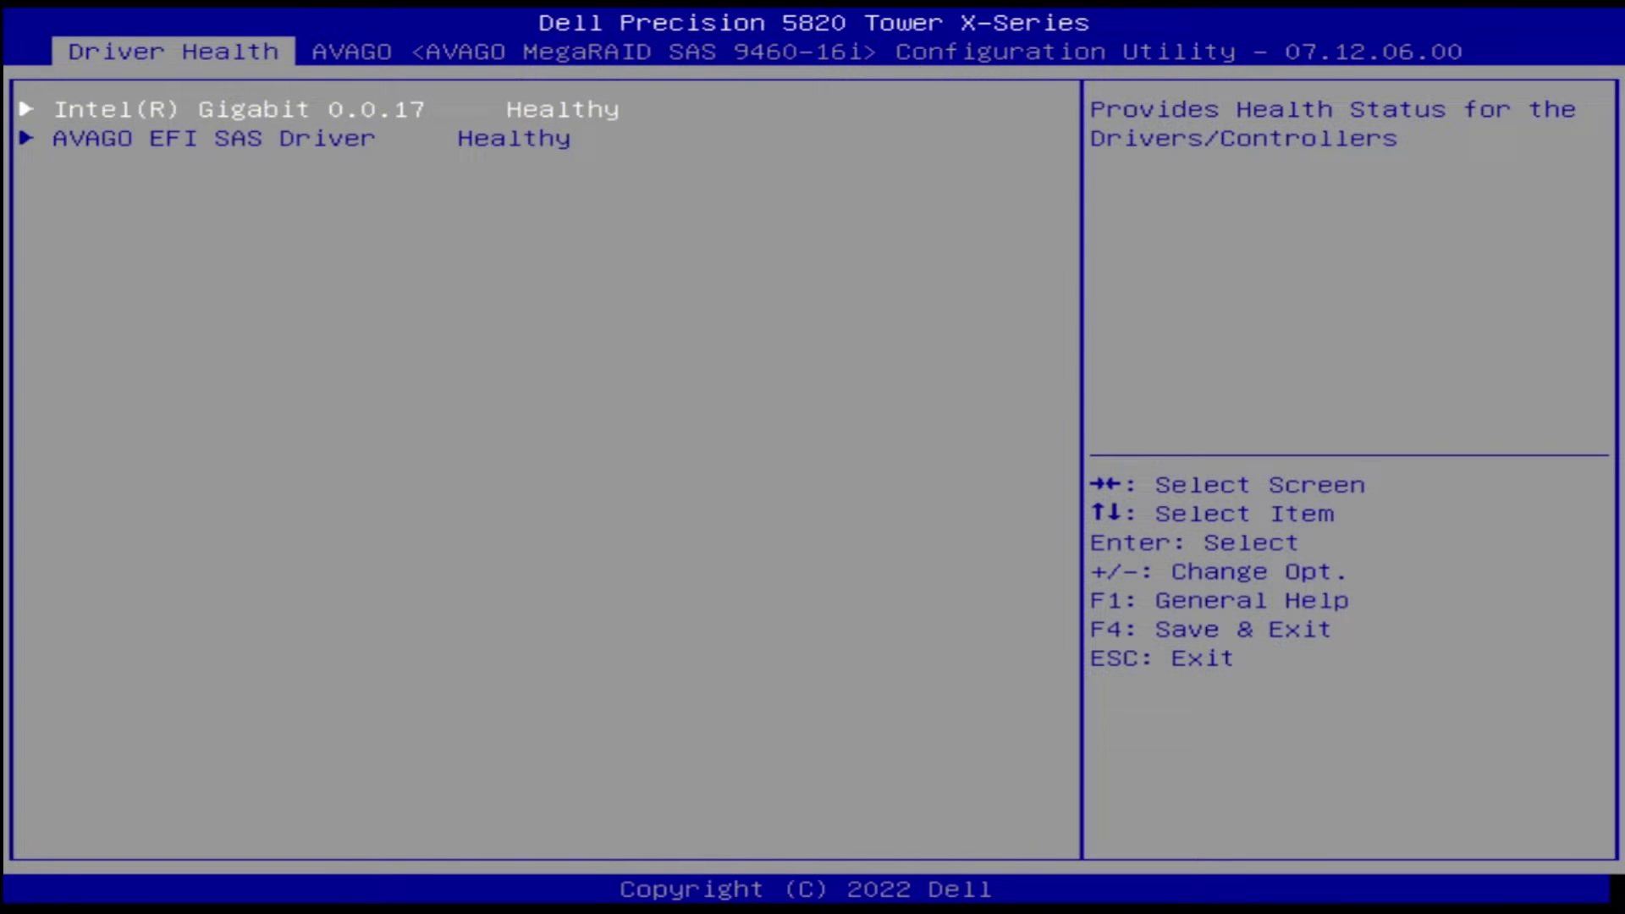
{"action": "key", "text": "Right"}
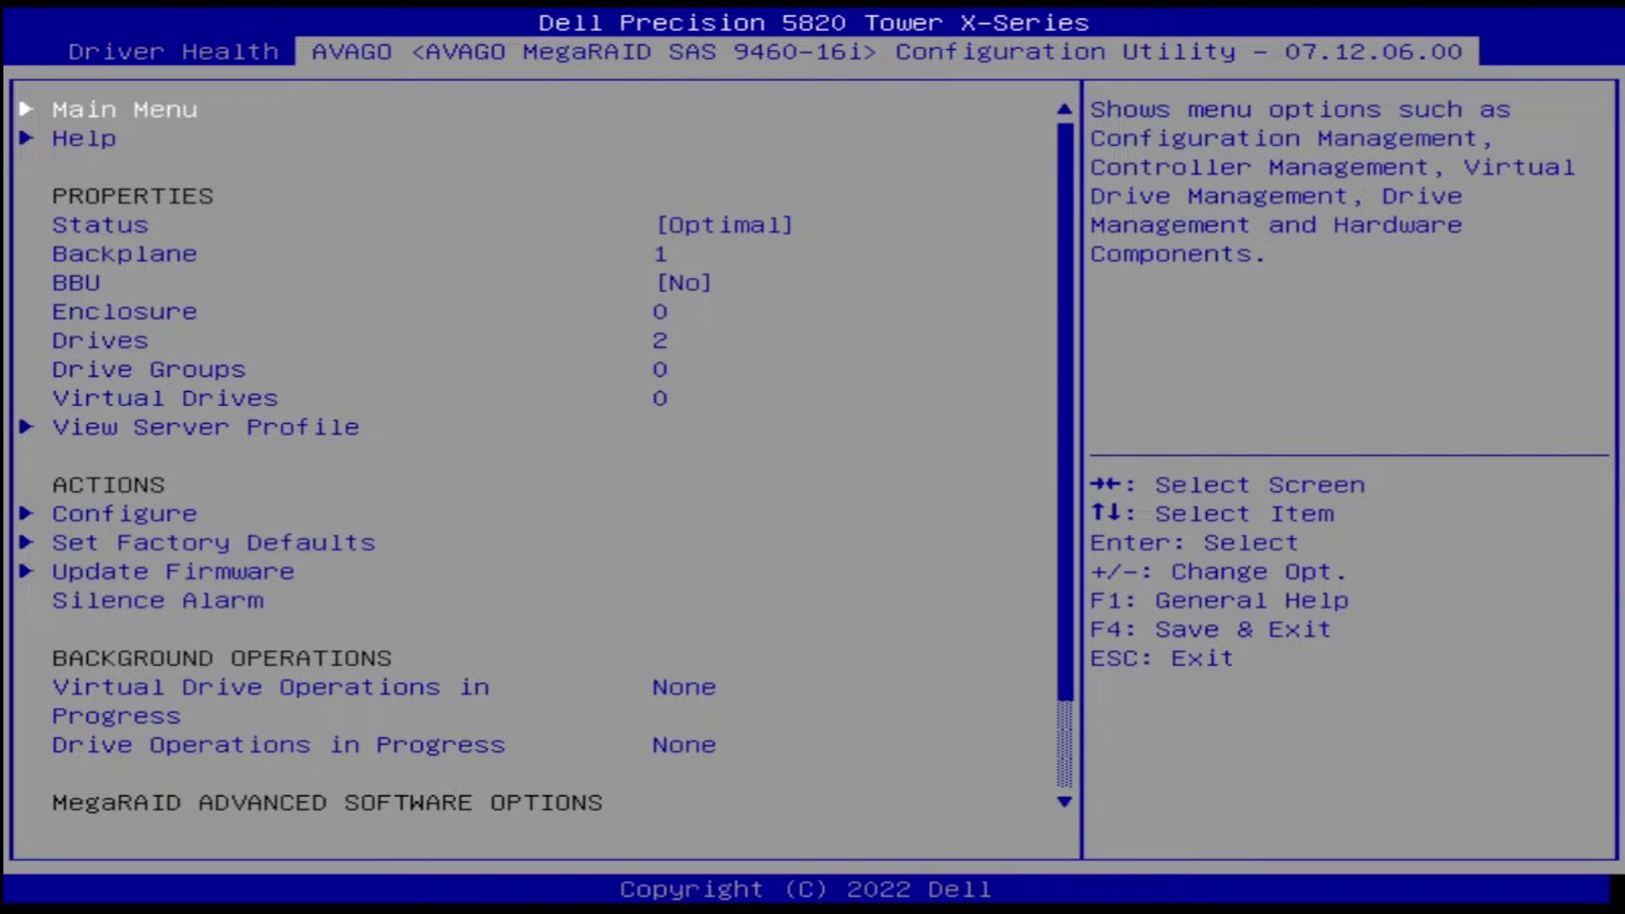
{"action": "key", "text": "Down"}
{"action": "key", "text": "Down"}
{"action": "key", "text": "Down"}
{"action": "key", "text": "Down"}
{"action": "key", "text": "Down"}
{"action": "key", "text": "Down"}
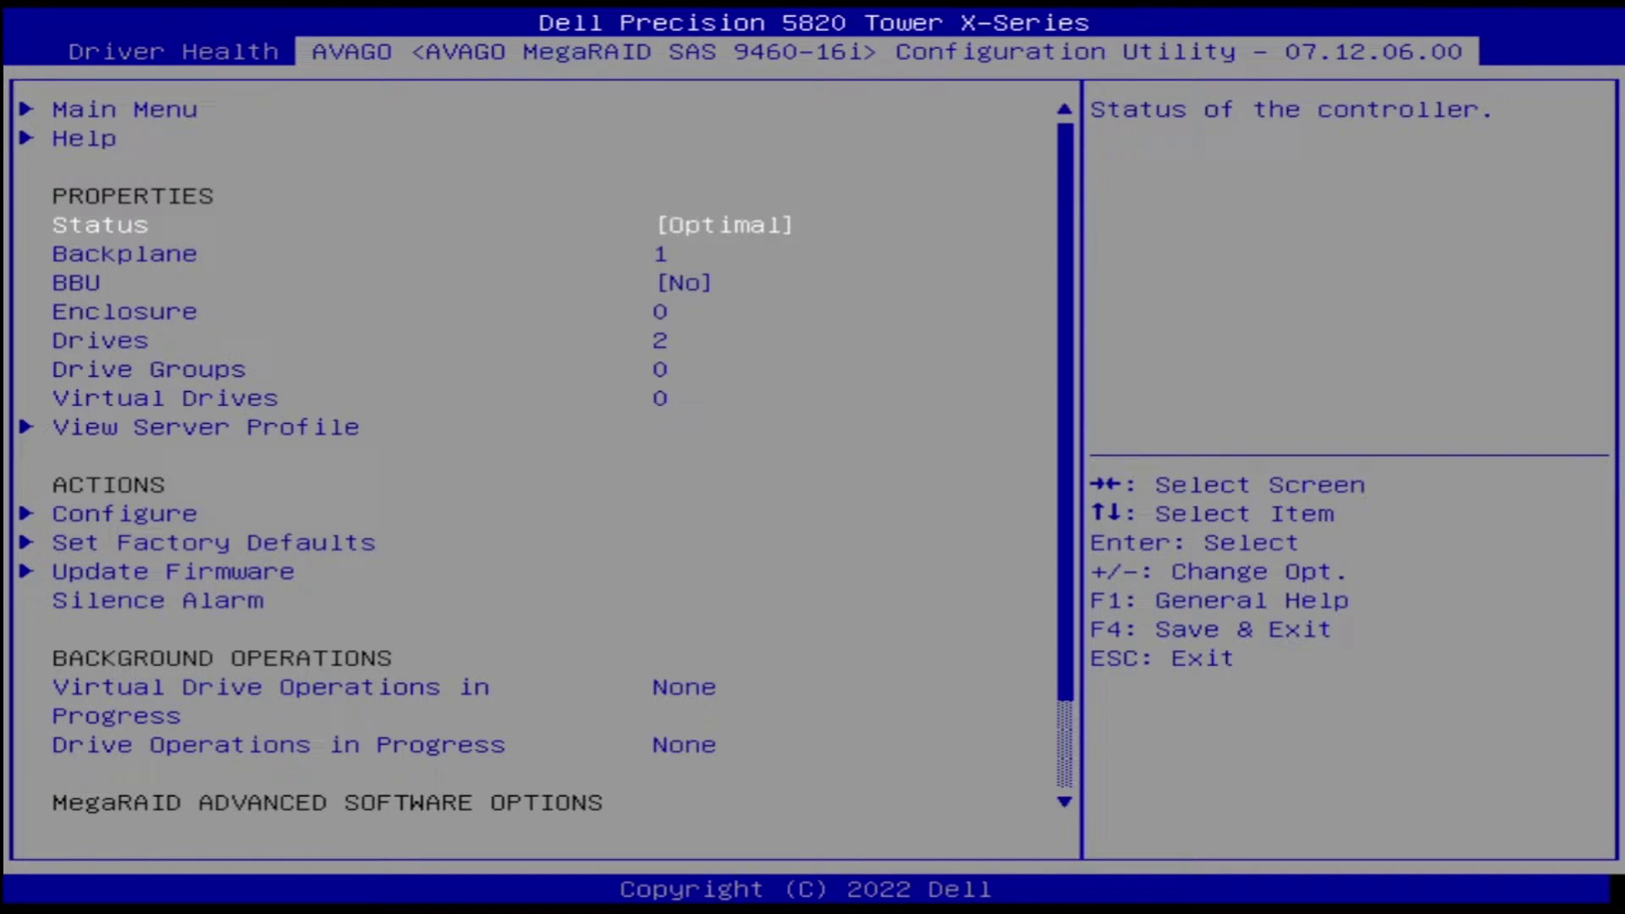
{"action": "key", "text": "Down"}
{"action": "key", "text": "Down"}
{"action": "key", "text": "Down"}
{"action": "key", "text": "Down"}
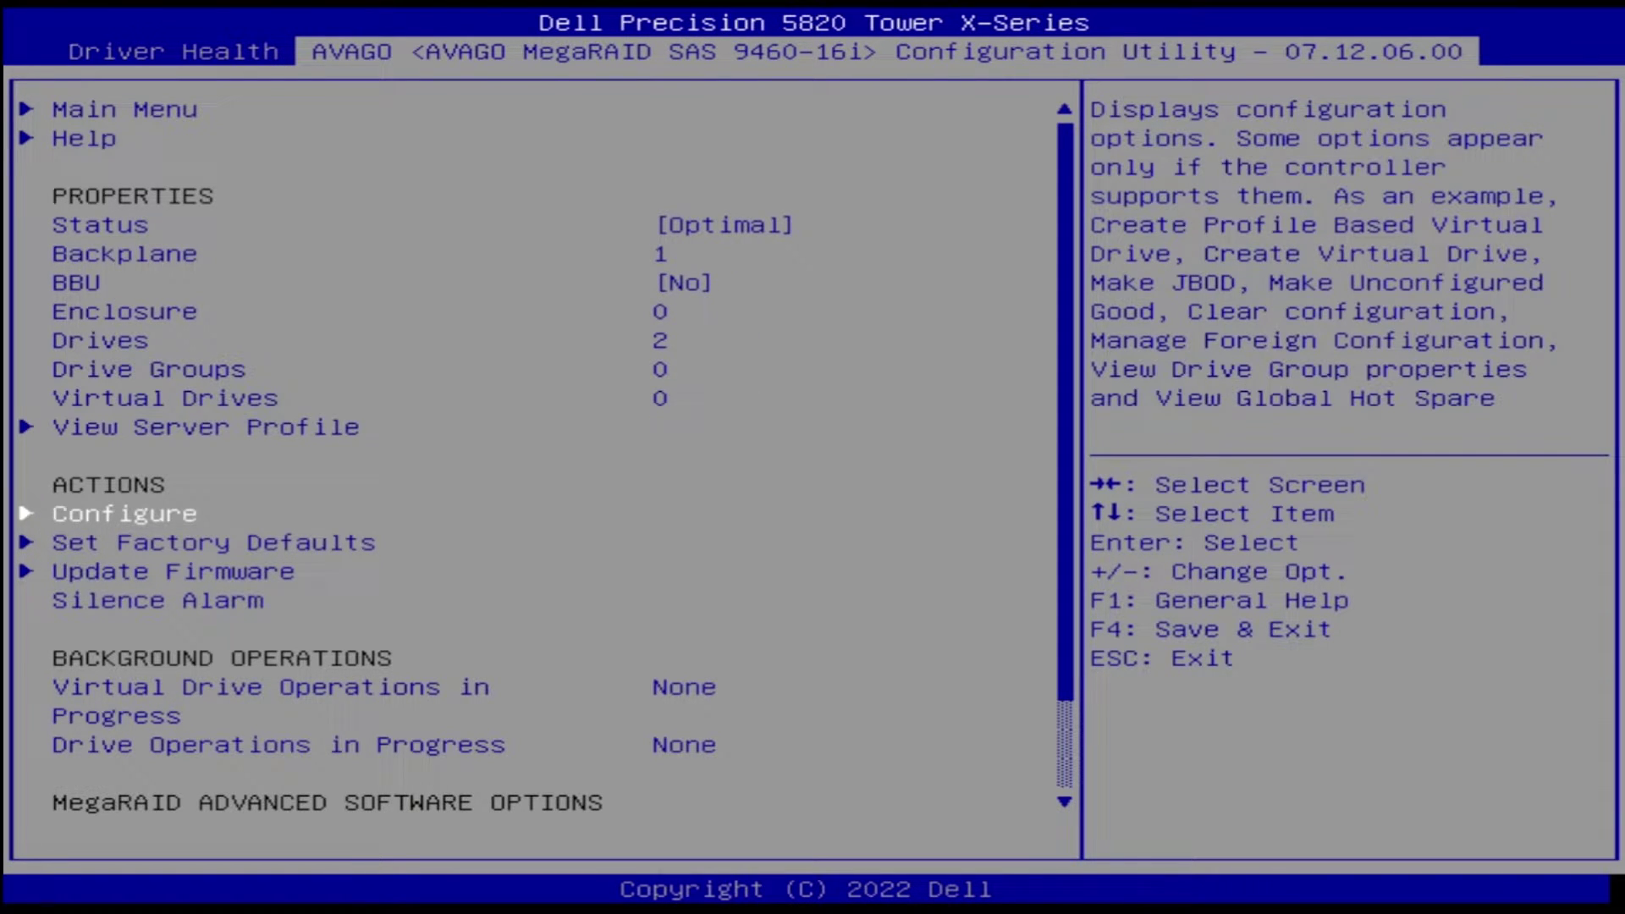
{"action": "key", "text": "Return"}
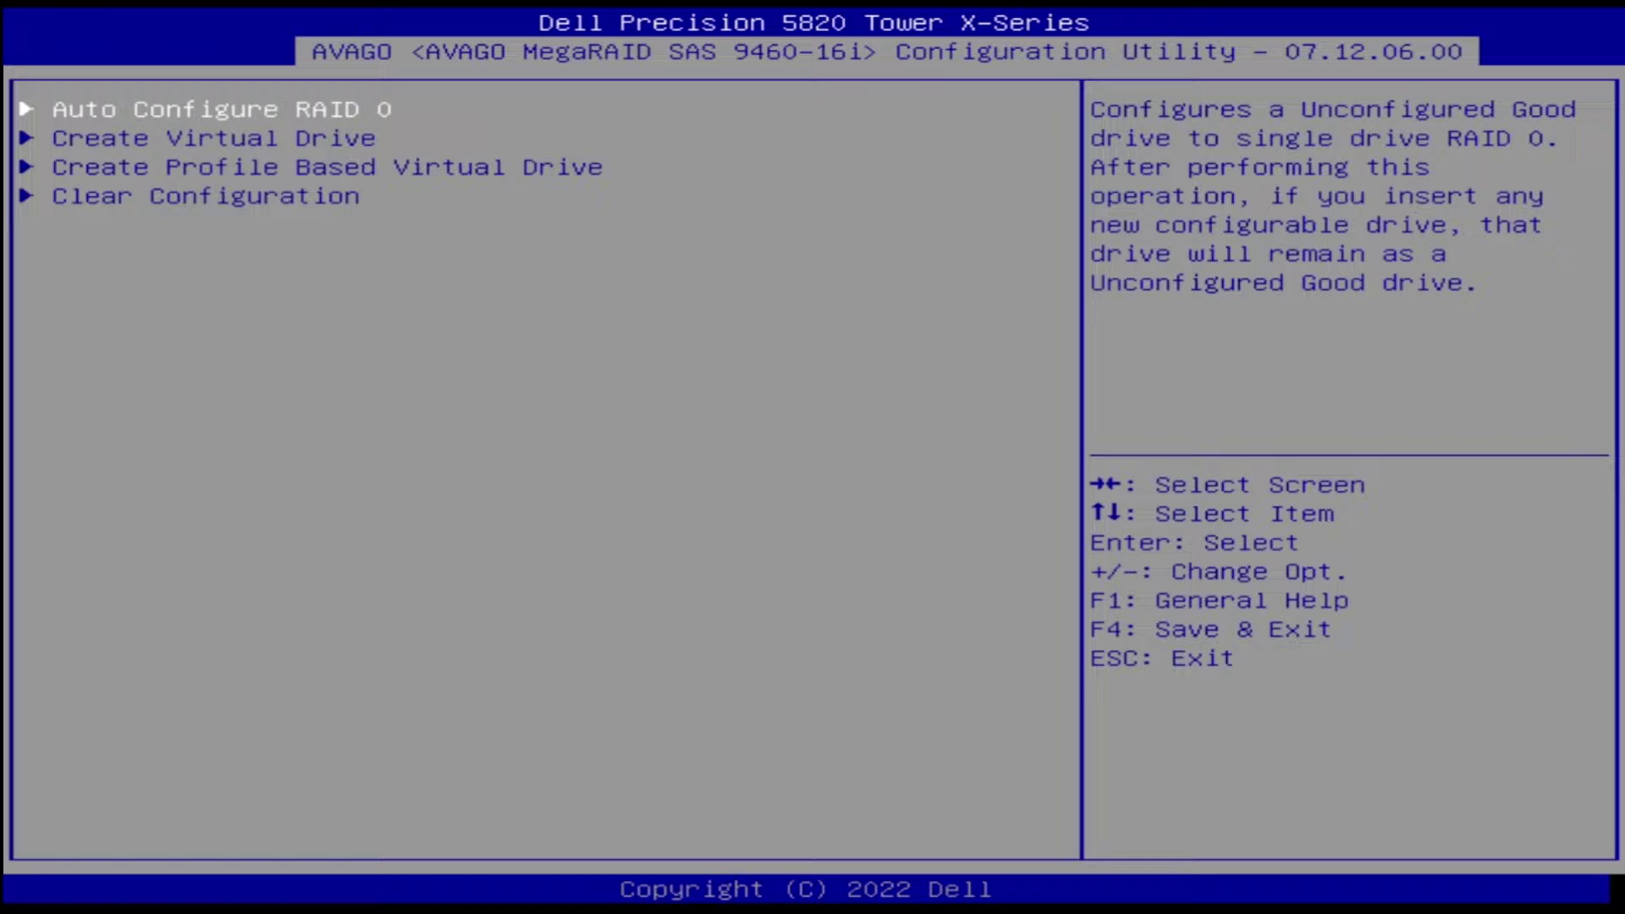
Step: Start Create Virtual Drive and open its list of drives to include
{"action": "key", "text": "Down"}
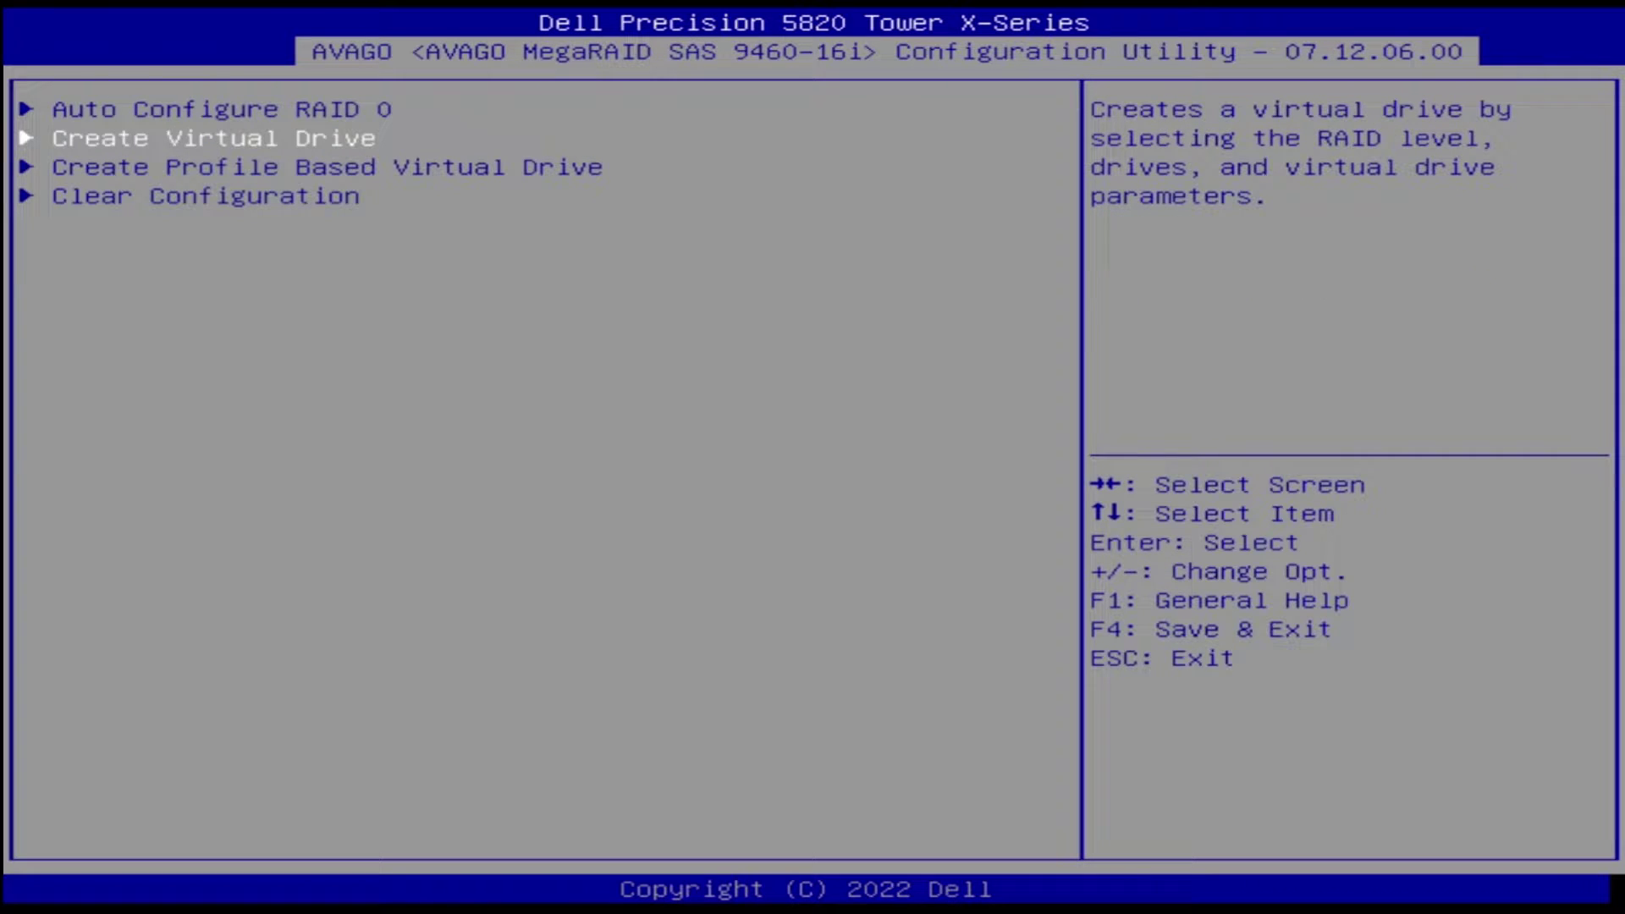
{"action": "key", "text": "Return"}
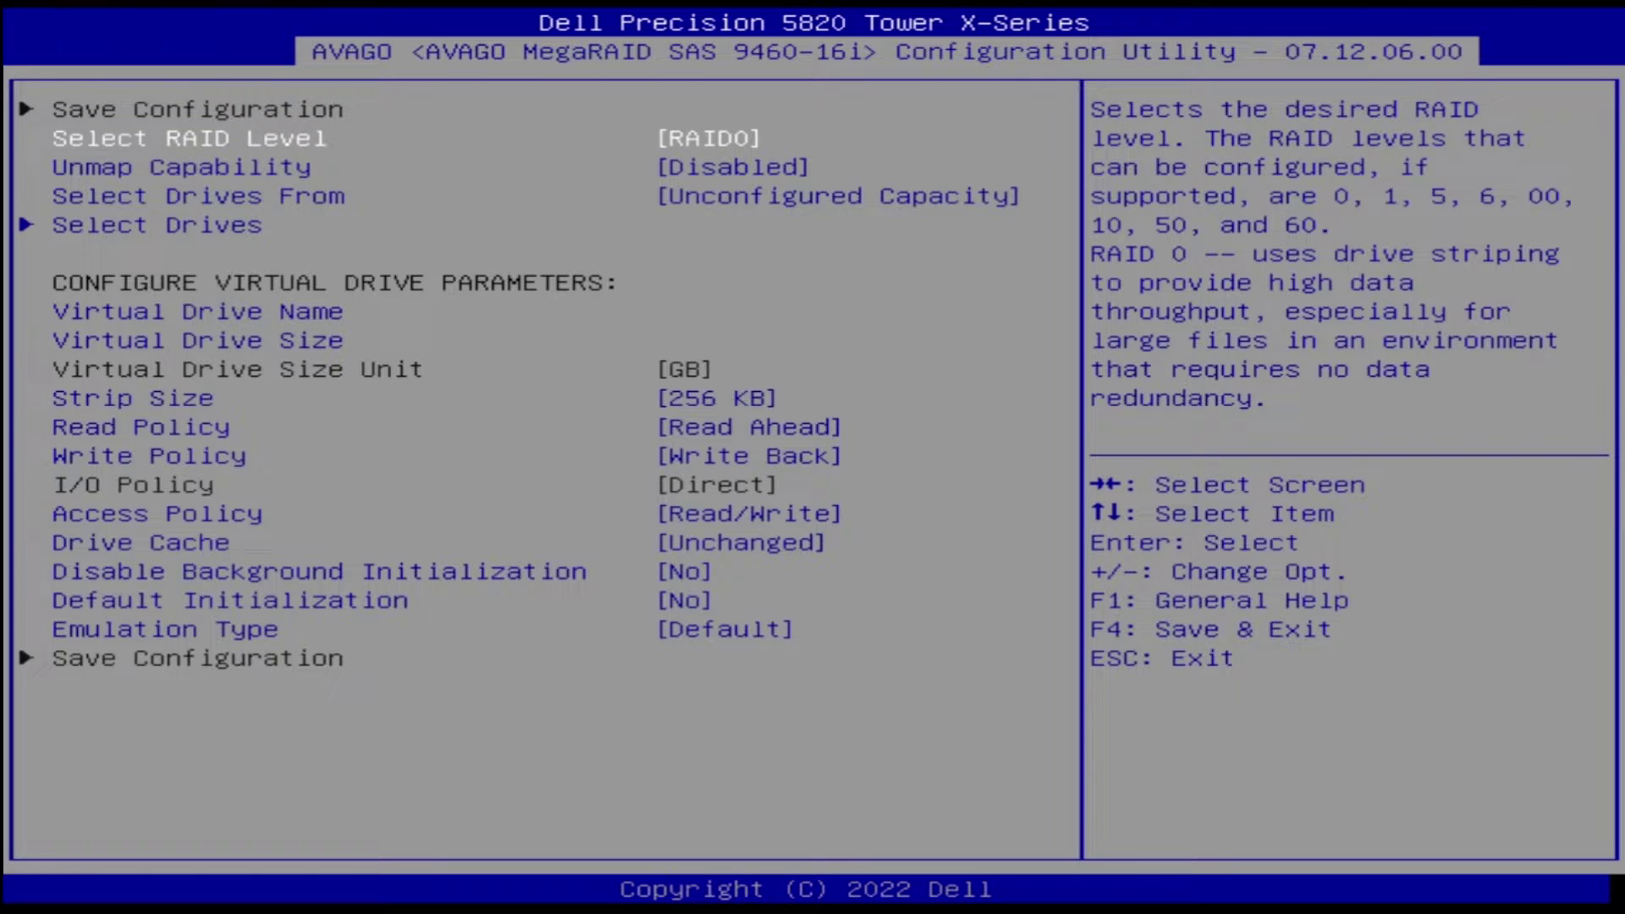
{"action": "key", "text": "Down"}
{"action": "key", "text": "Down"}
{"action": "key", "text": "Down"}
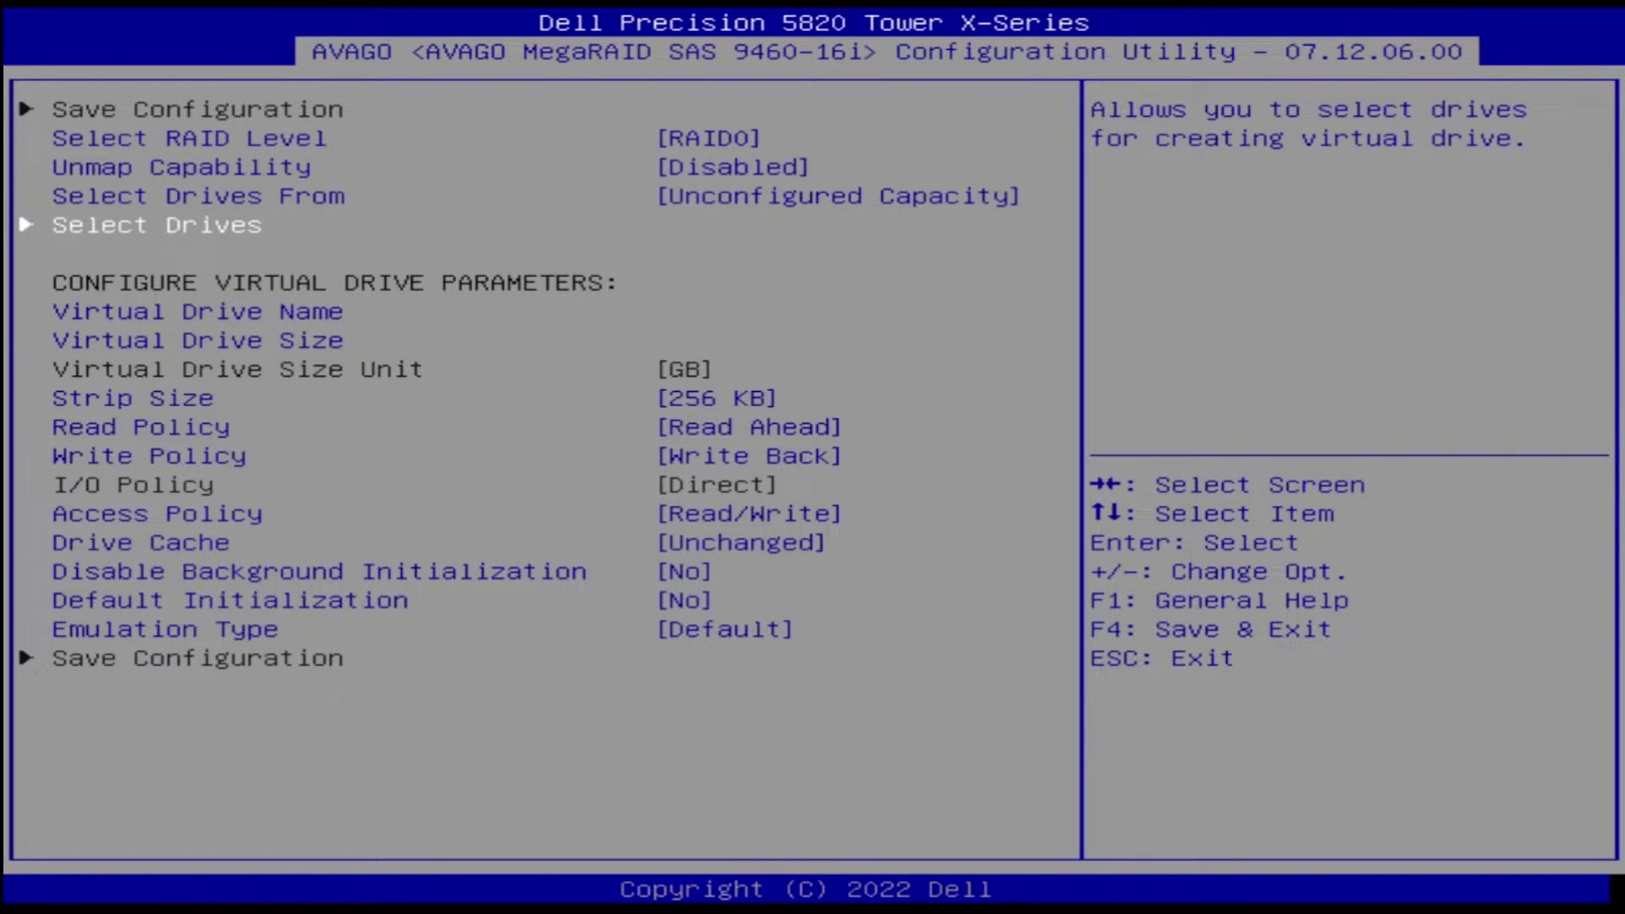
{"action": "key", "text": "Return"}
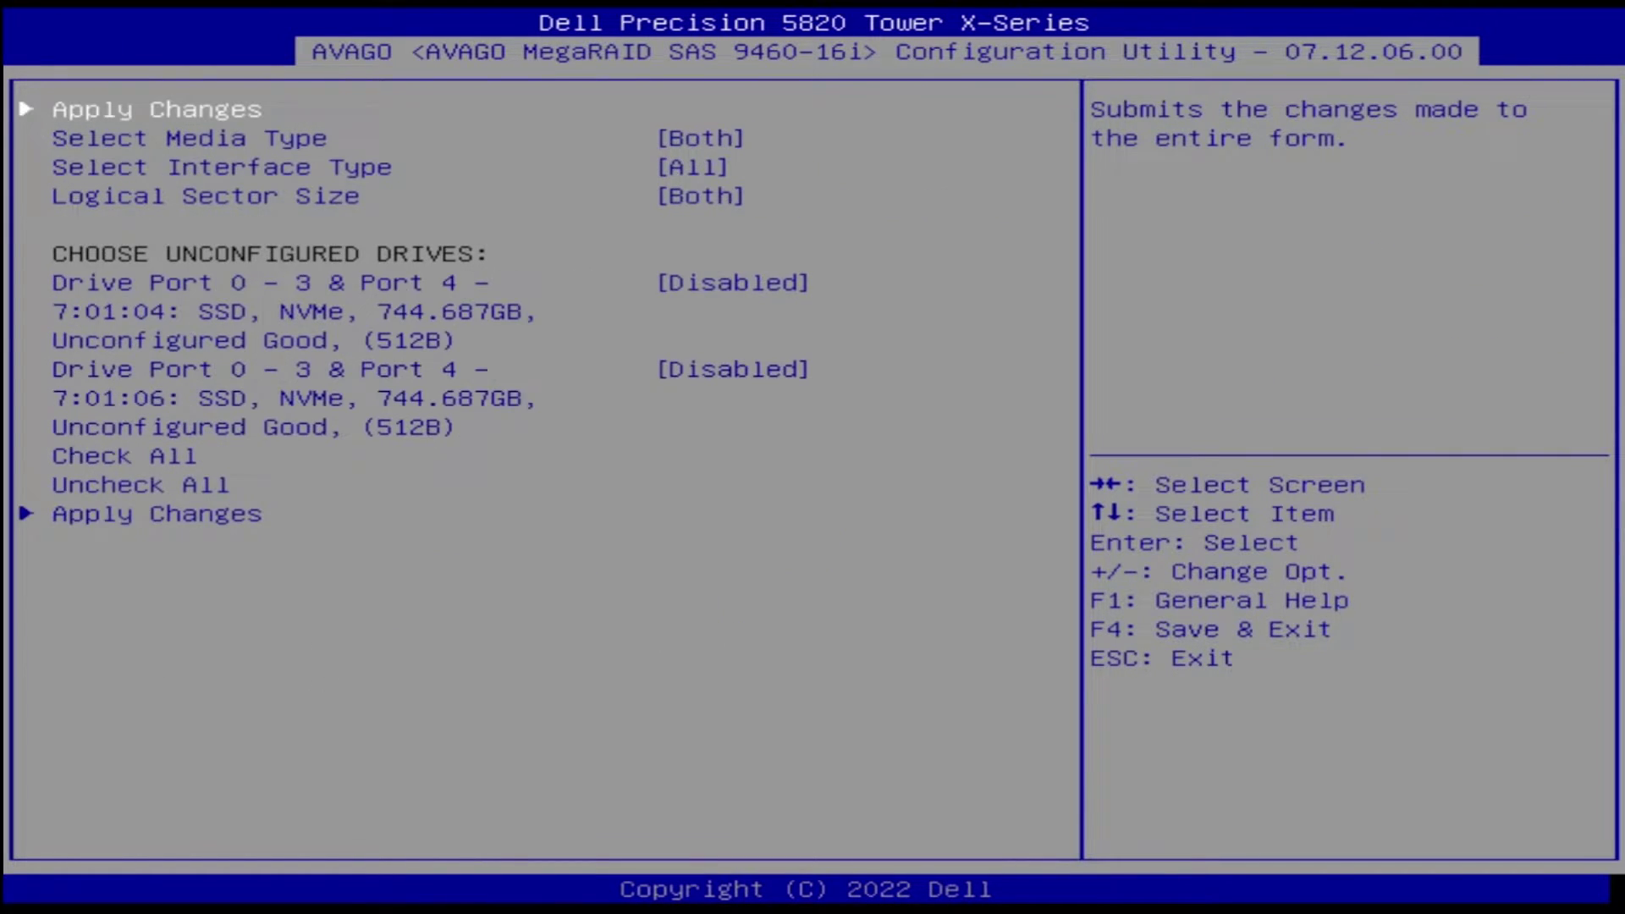
Step: Set both 744.687GB NVMe SSD drive ports to Enabled
{"action": "key", "text": "Down"}
{"action": "key", "text": "Down"}
{"action": "key", "text": "Down"}
{"action": "key", "text": "Down"}
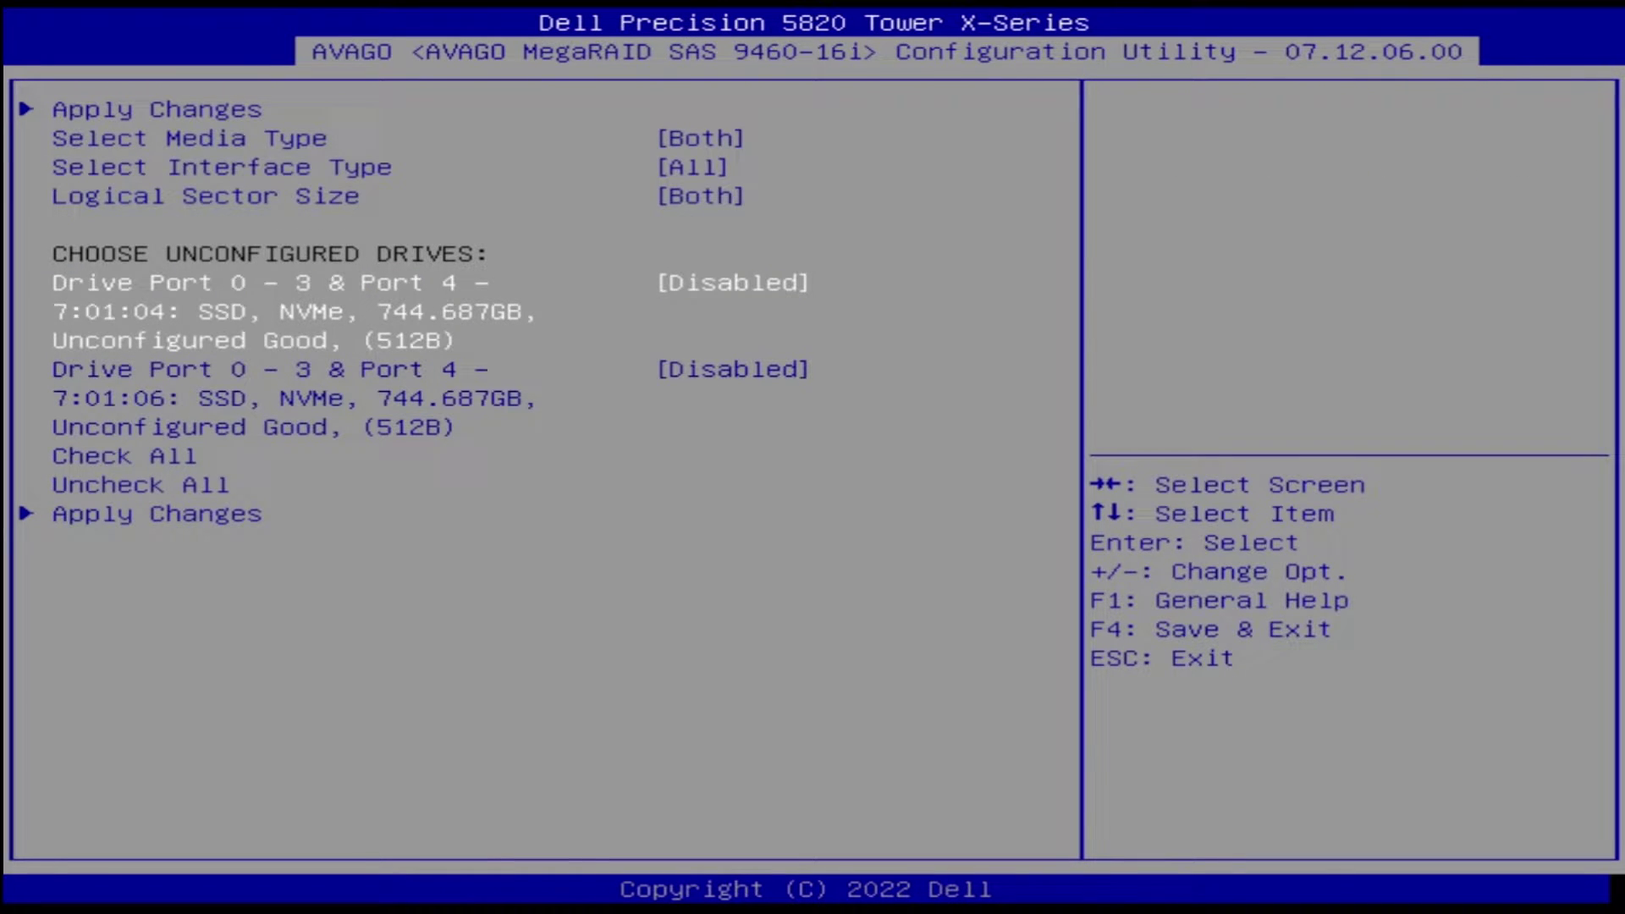
{"action": "key", "text": "Return"}
{"action": "key", "text": "Down"}
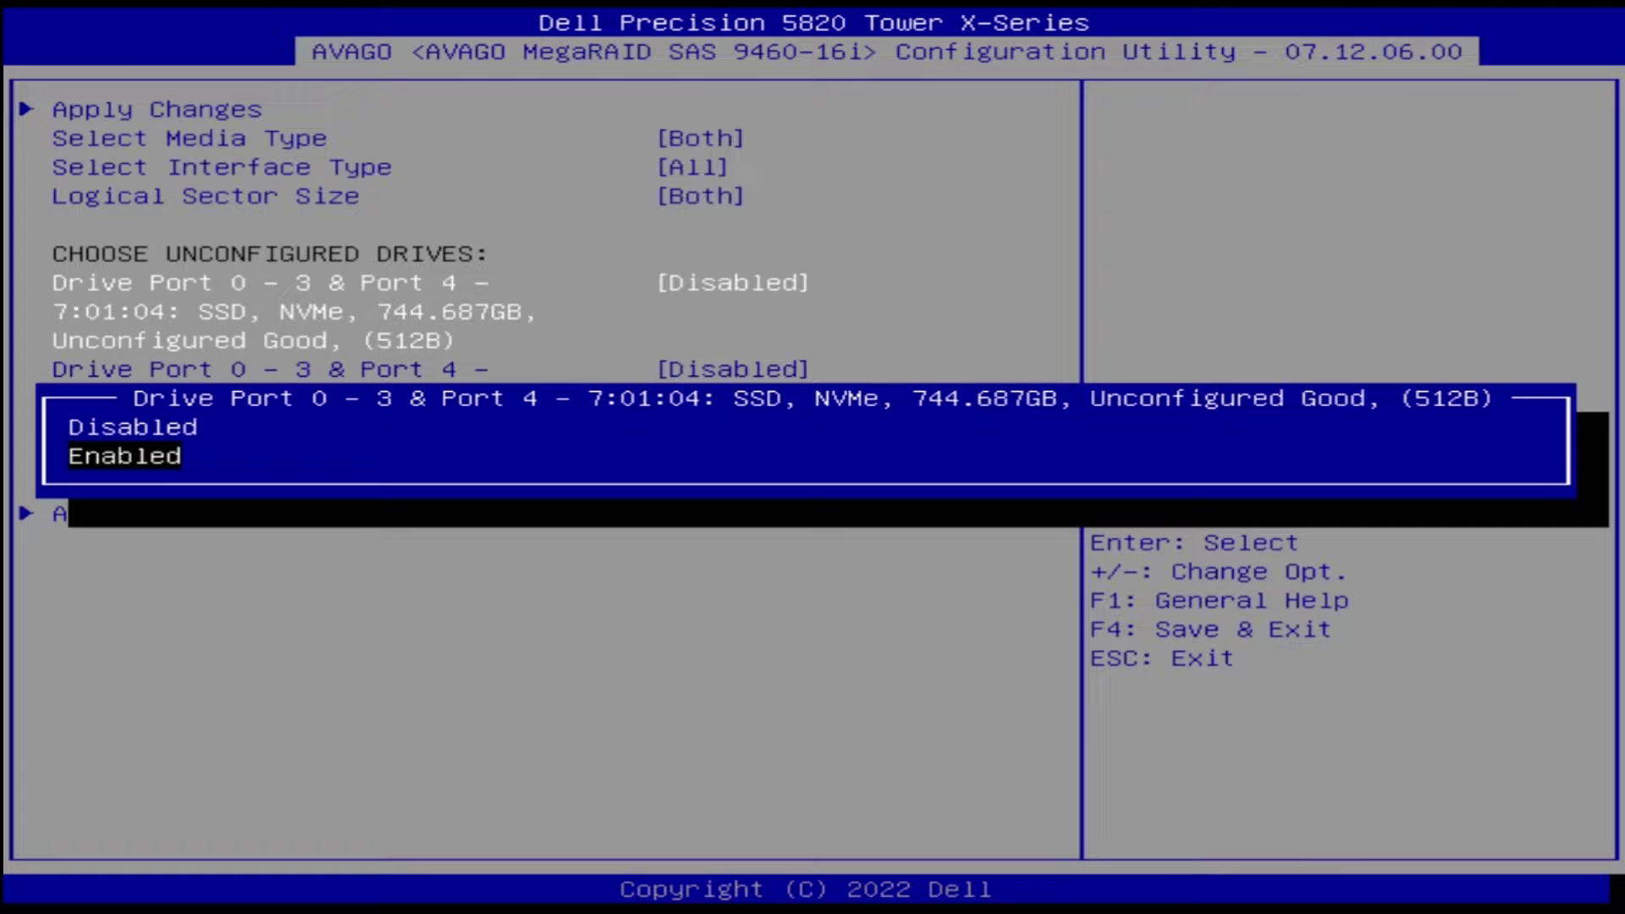
{"action": "key", "text": "Return"}
{"action": "key", "text": "Down"}
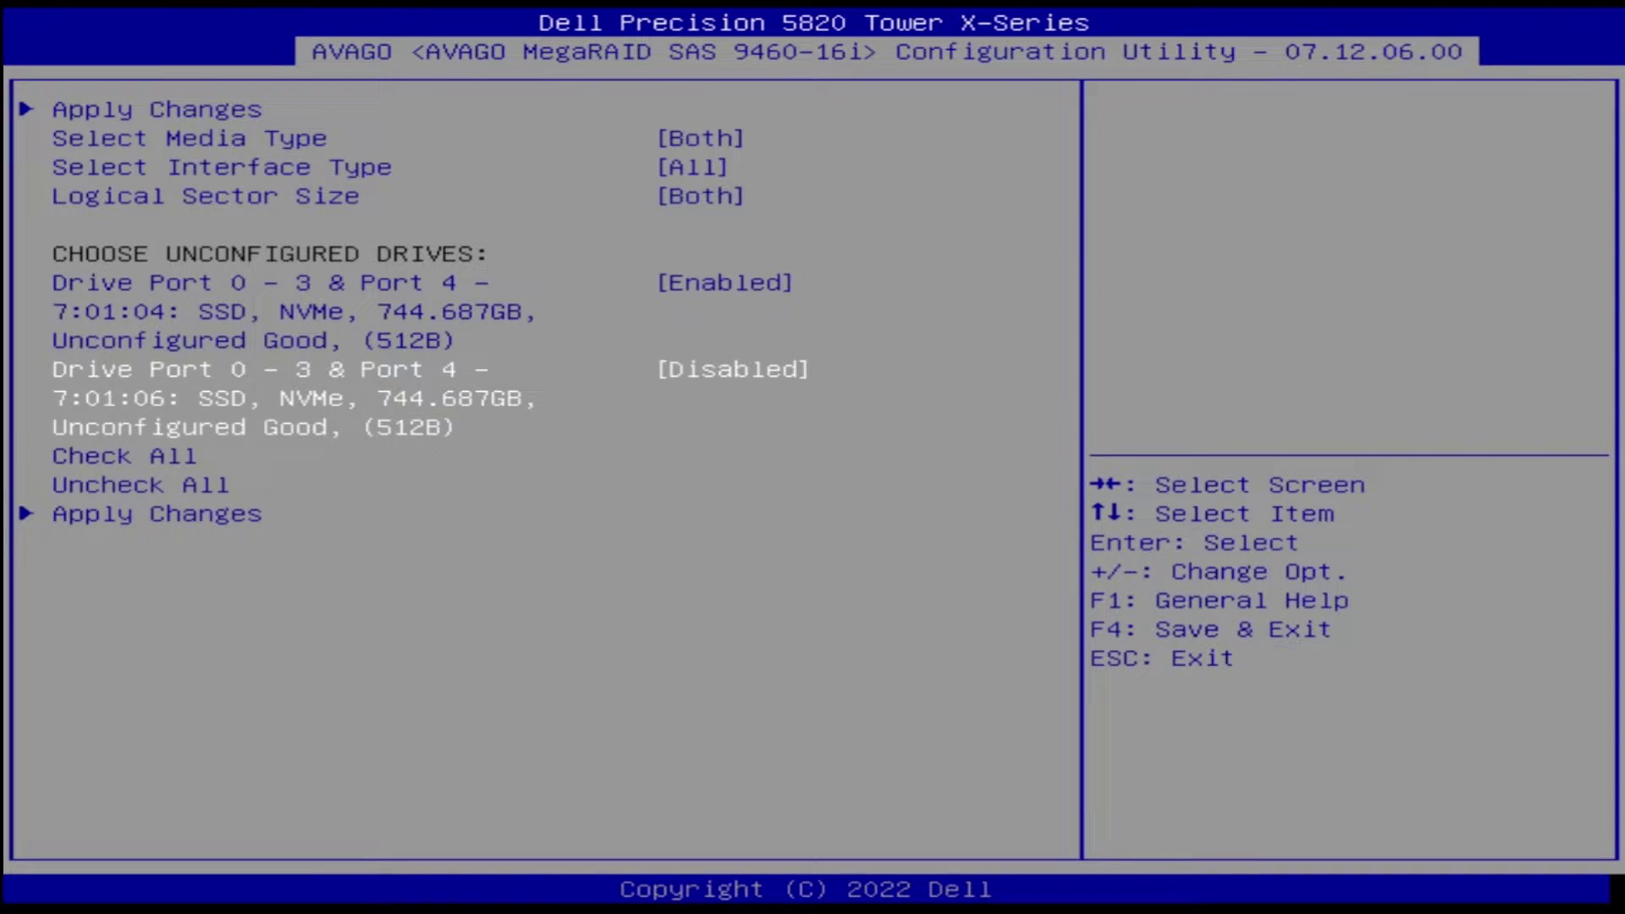
{"action": "key", "text": "Return"}
{"action": "key", "text": "Down"}
{"action": "key", "text": "Return"}
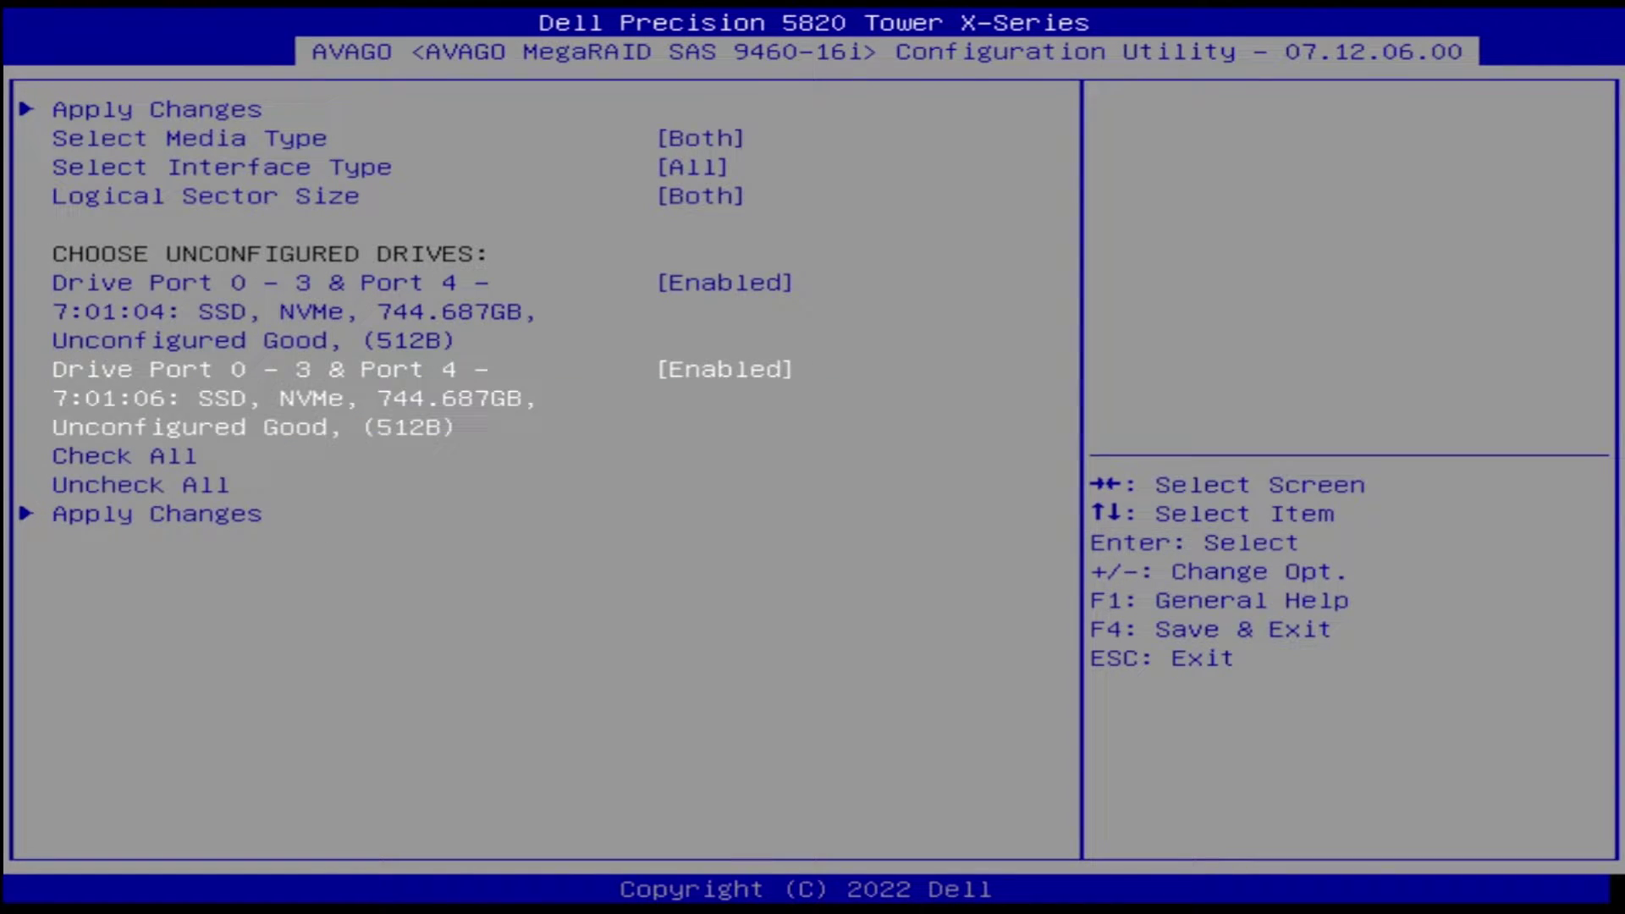
Step: Apply the two-drive selection and return to the RAID0 1.454 TB virtual drive form
{"action": "key", "text": "Down"}
{"action": "key", "text": "Down"}
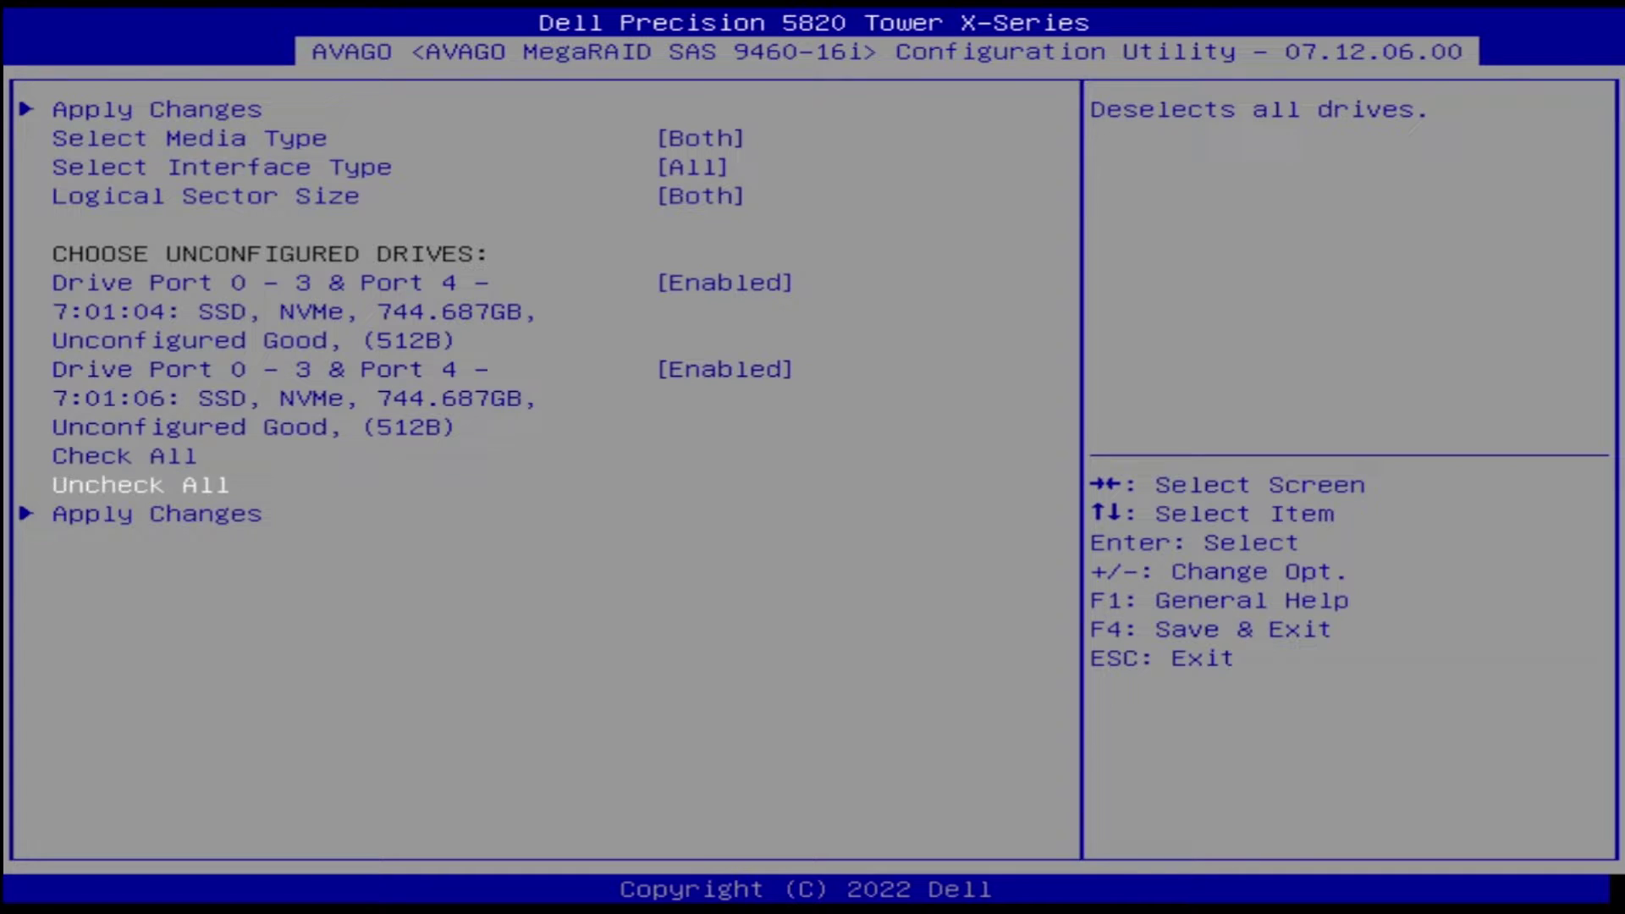
{"action": "key", "text": "Down"}
{"action": "key", "text": "Return"}
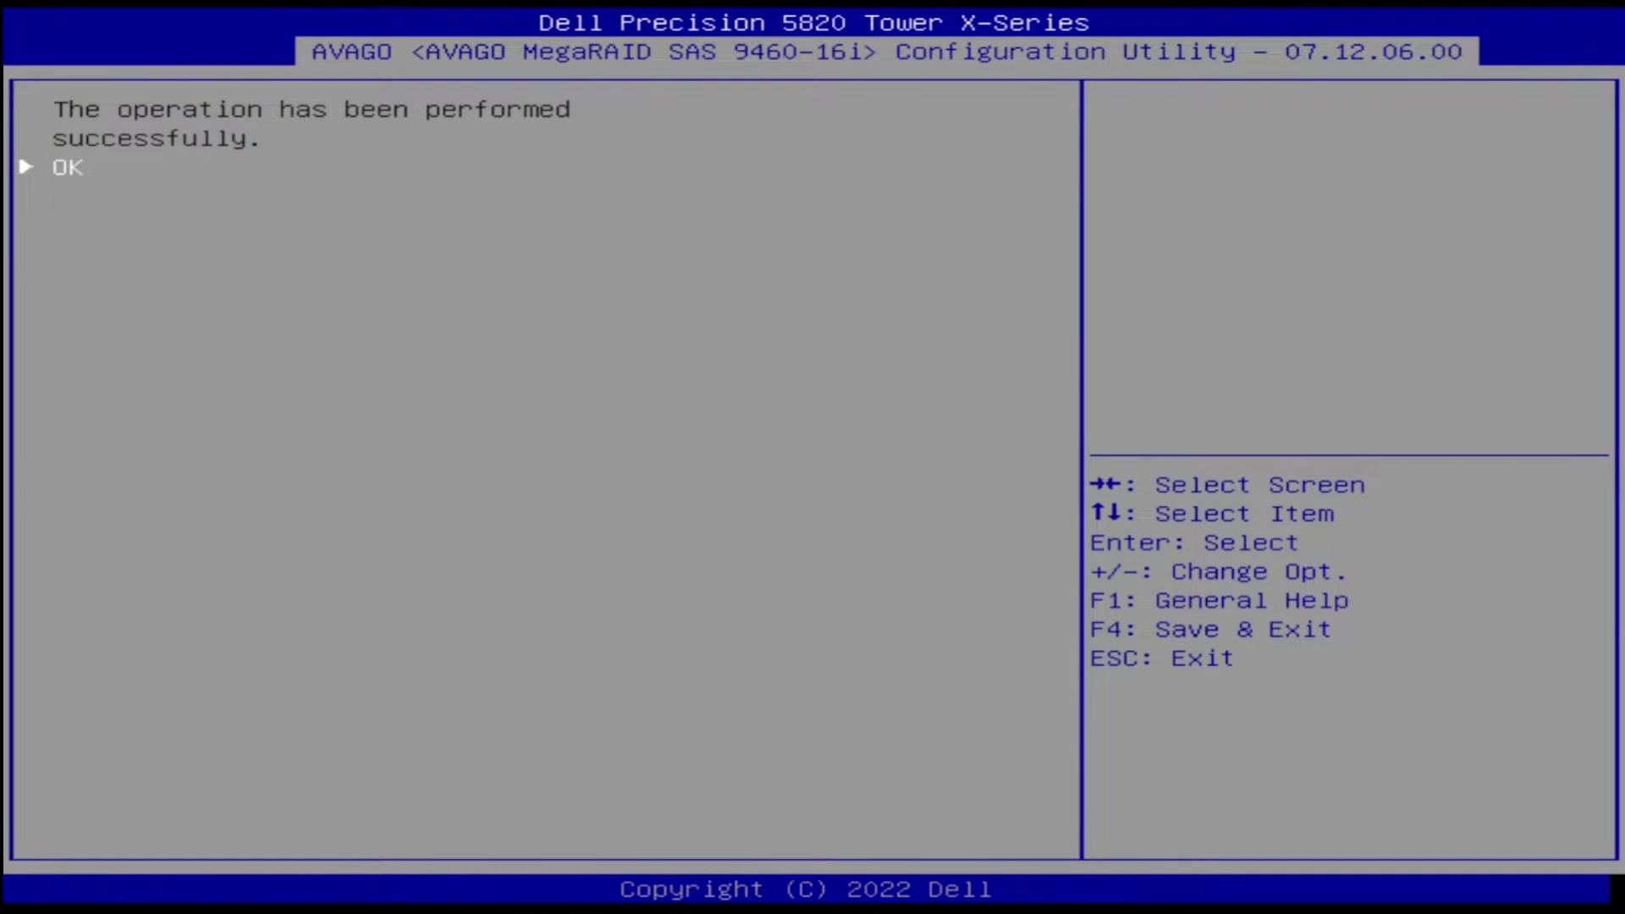
{"action": "key", "text": "Return"}
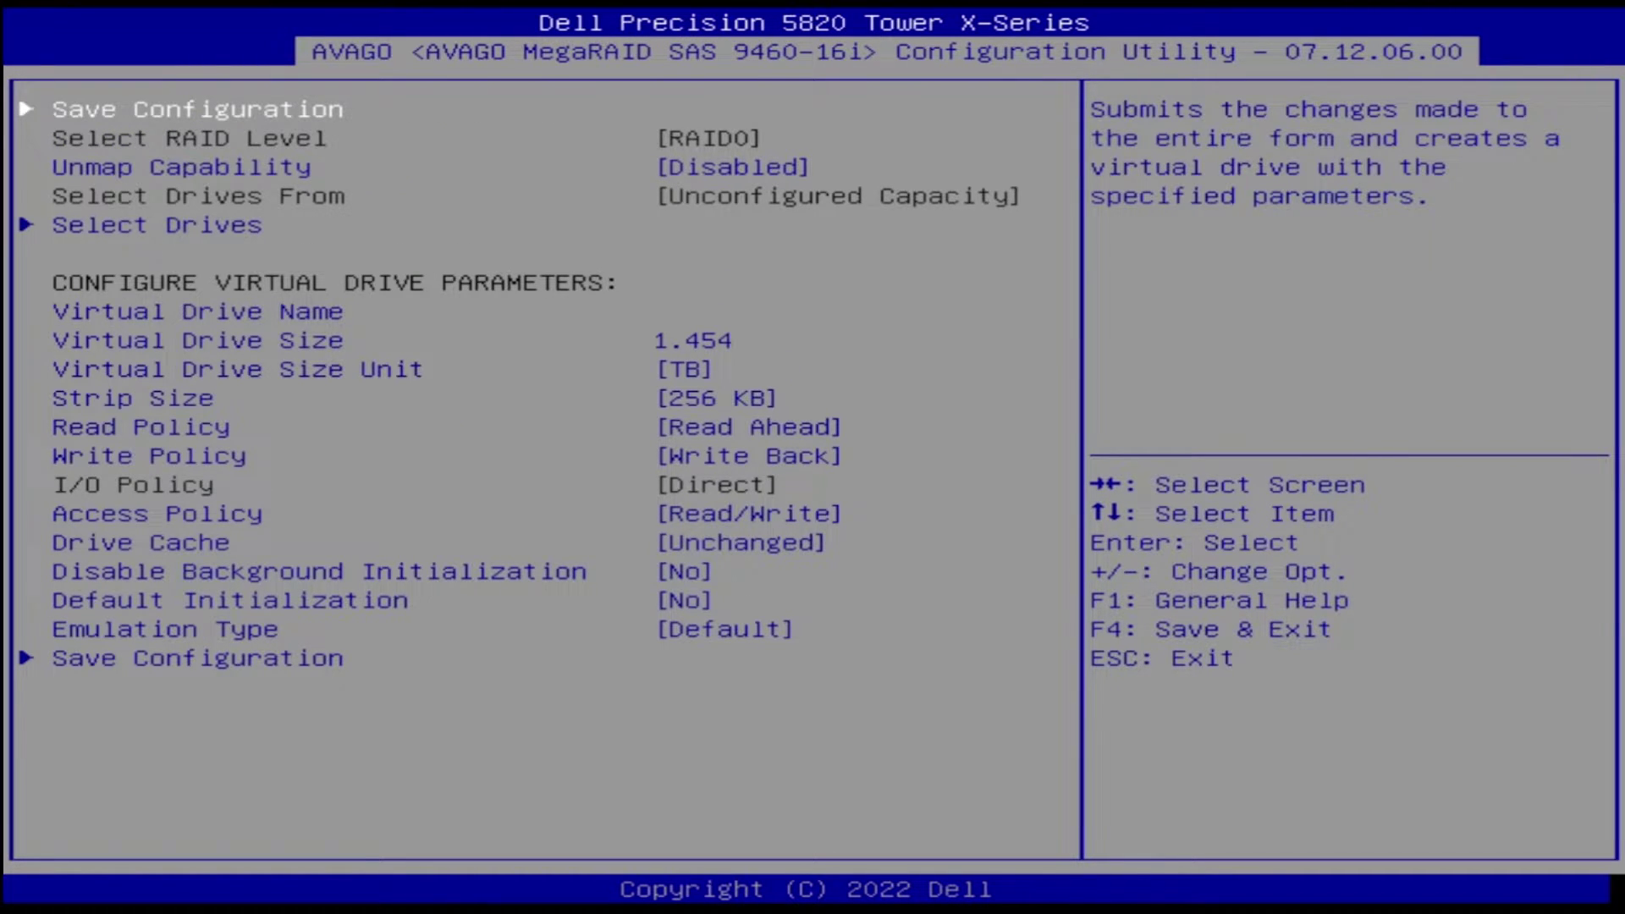
Step: Save the RAID0 configuration, setting Confirm to Enabled and answering Yes to erase drive data
{"action": "key", "text": "Down"}
{"action": "key", "text": "Down"}
{"action": "key", "text": "Down"}
{"action": "key", "text": "Down"}
{"action": "key", "text": "Down"}
{"action": "key", "text": "Down"}
{"action": "key", "text": "Down"}
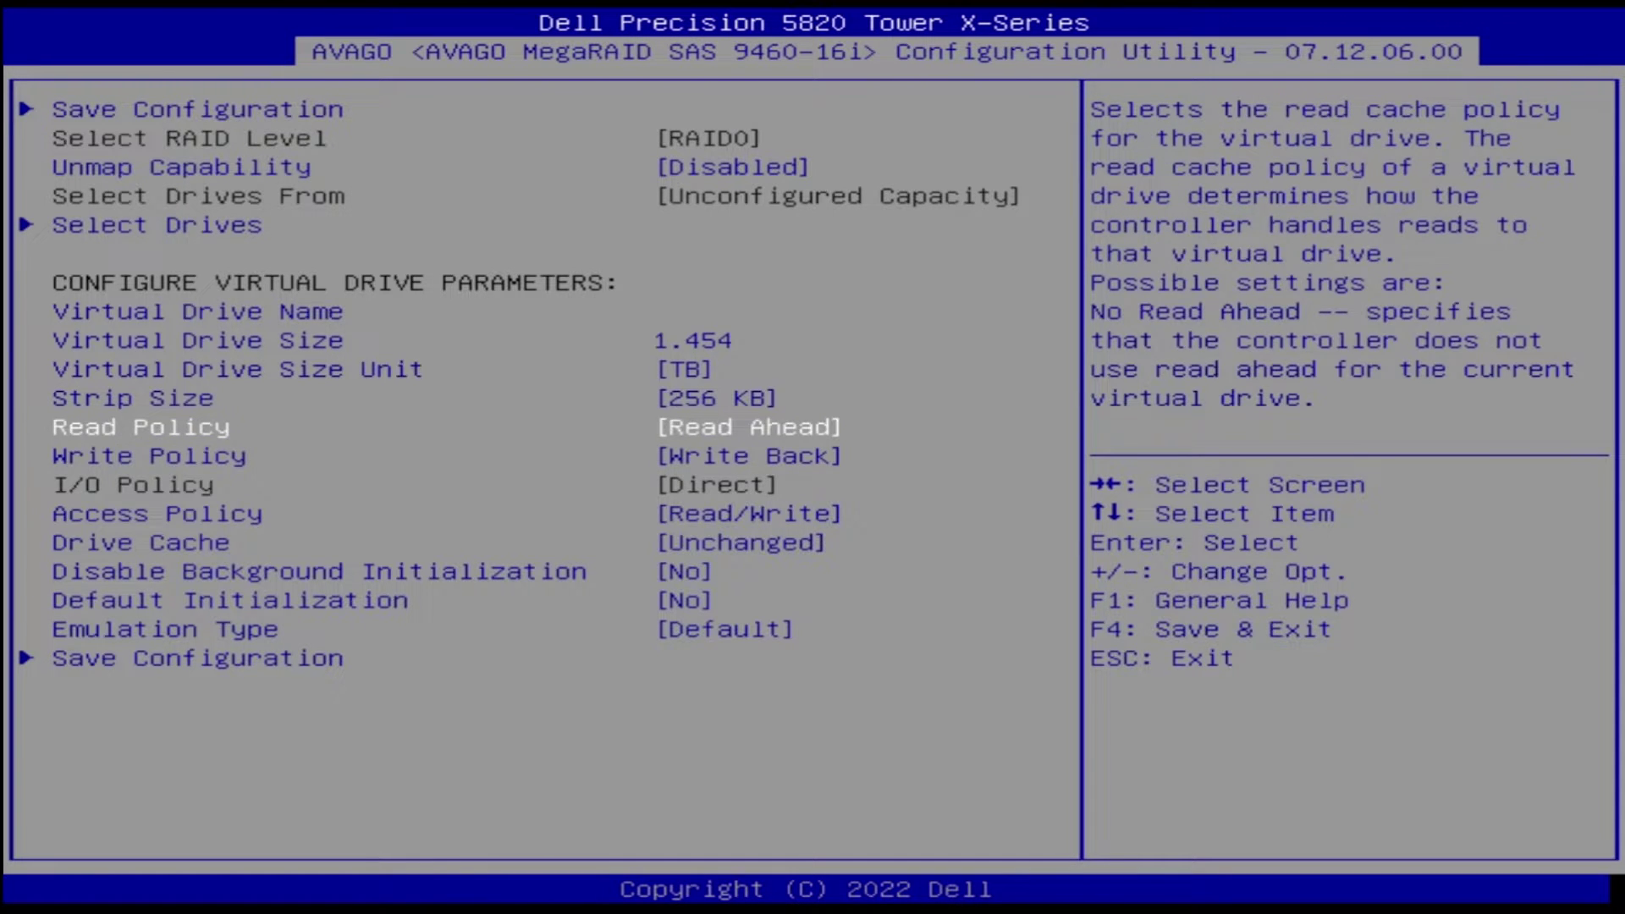
{"action": "key", "text": "Down"}
{"action": "key", "text": "Down"}
{"action": "key", "text": "Down"}
{"action": "key", "text": "Down"}
{"action": "key", "text": "Down"}
{"action": "key", "text": "Down"}
{"action": "key", "text": "Down"}
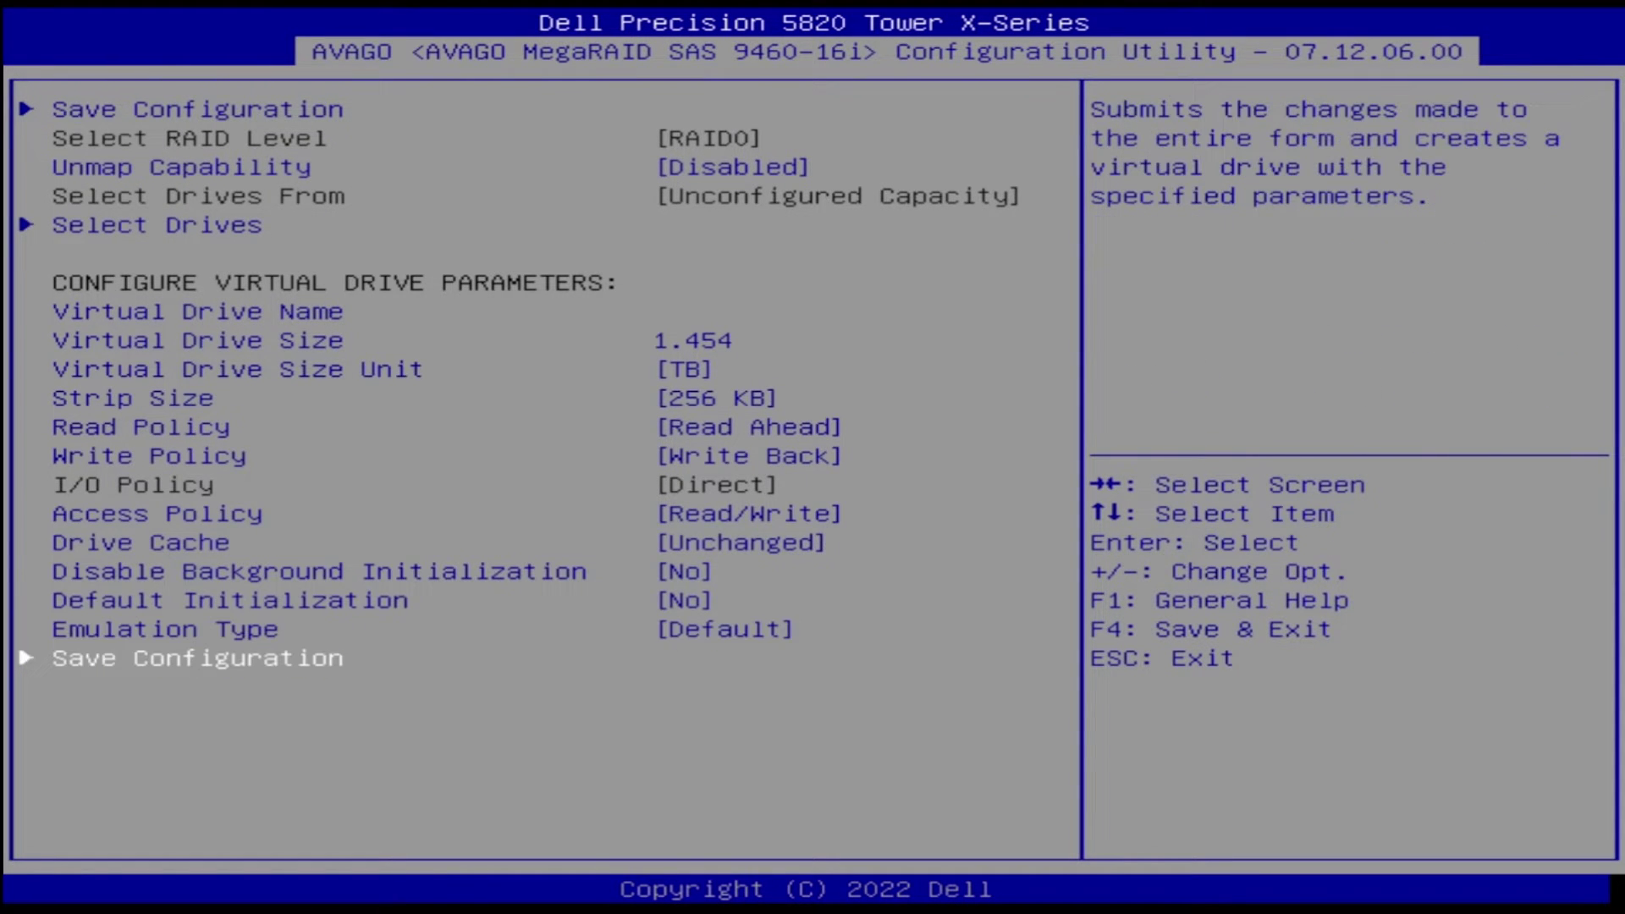
{"action": "key", "text": "Return"}
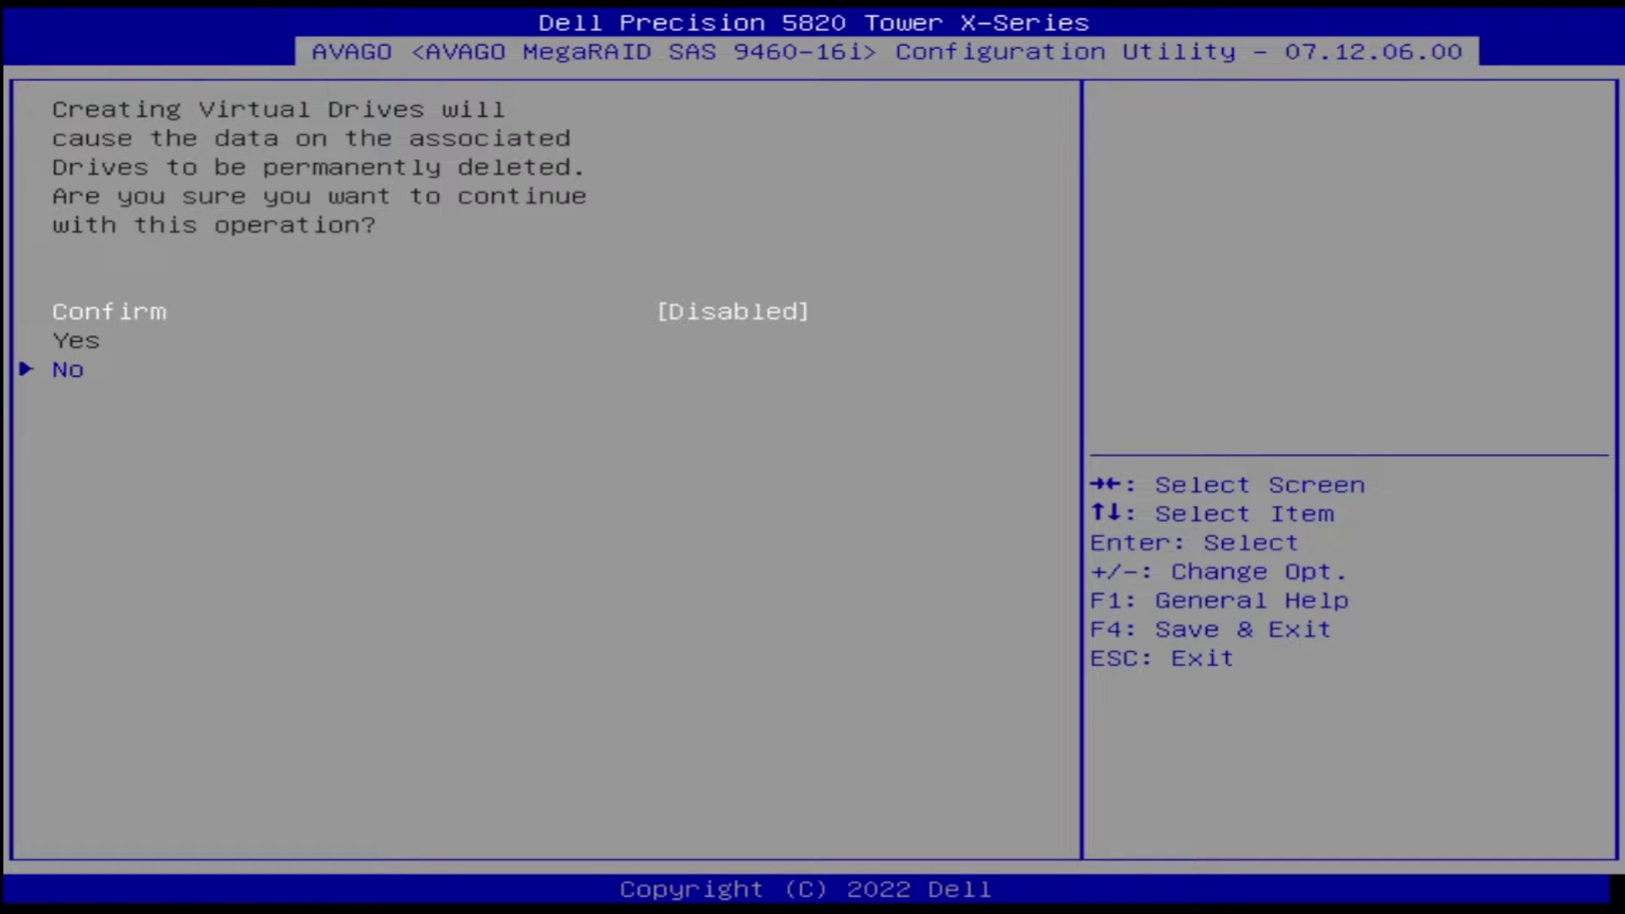
{"action": "key", "text": "Down"}
{"action": "key", "text": "Up"}
{"action": "key", "text": "Return"}
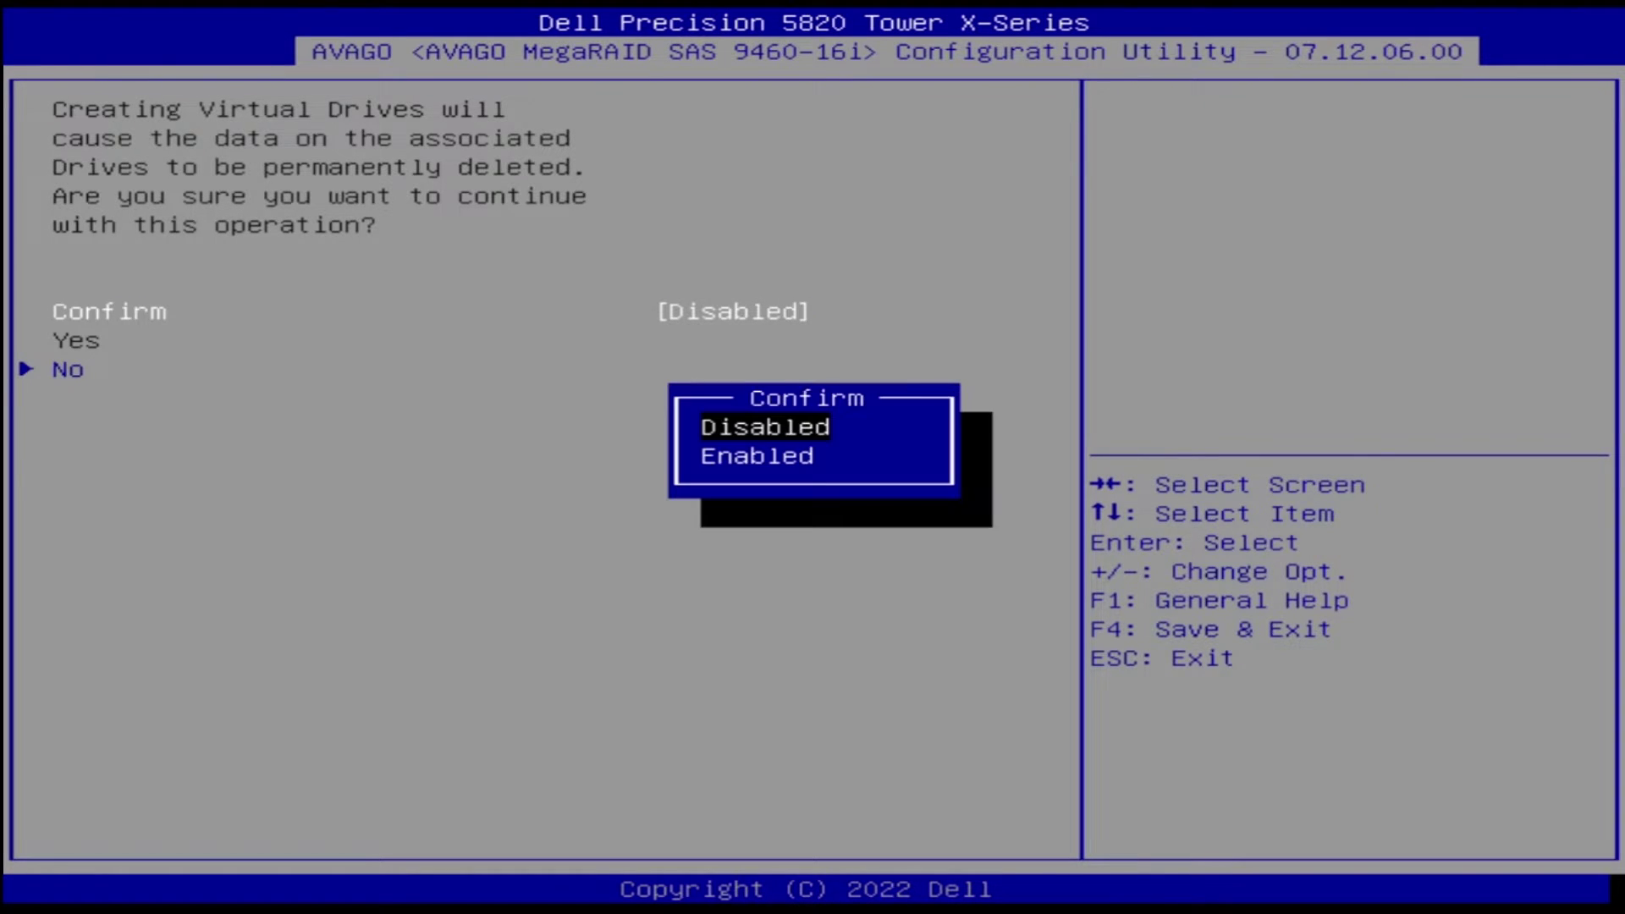
{"action": "key", "text": "Down"}
{"action": "key", "text": "Return"}
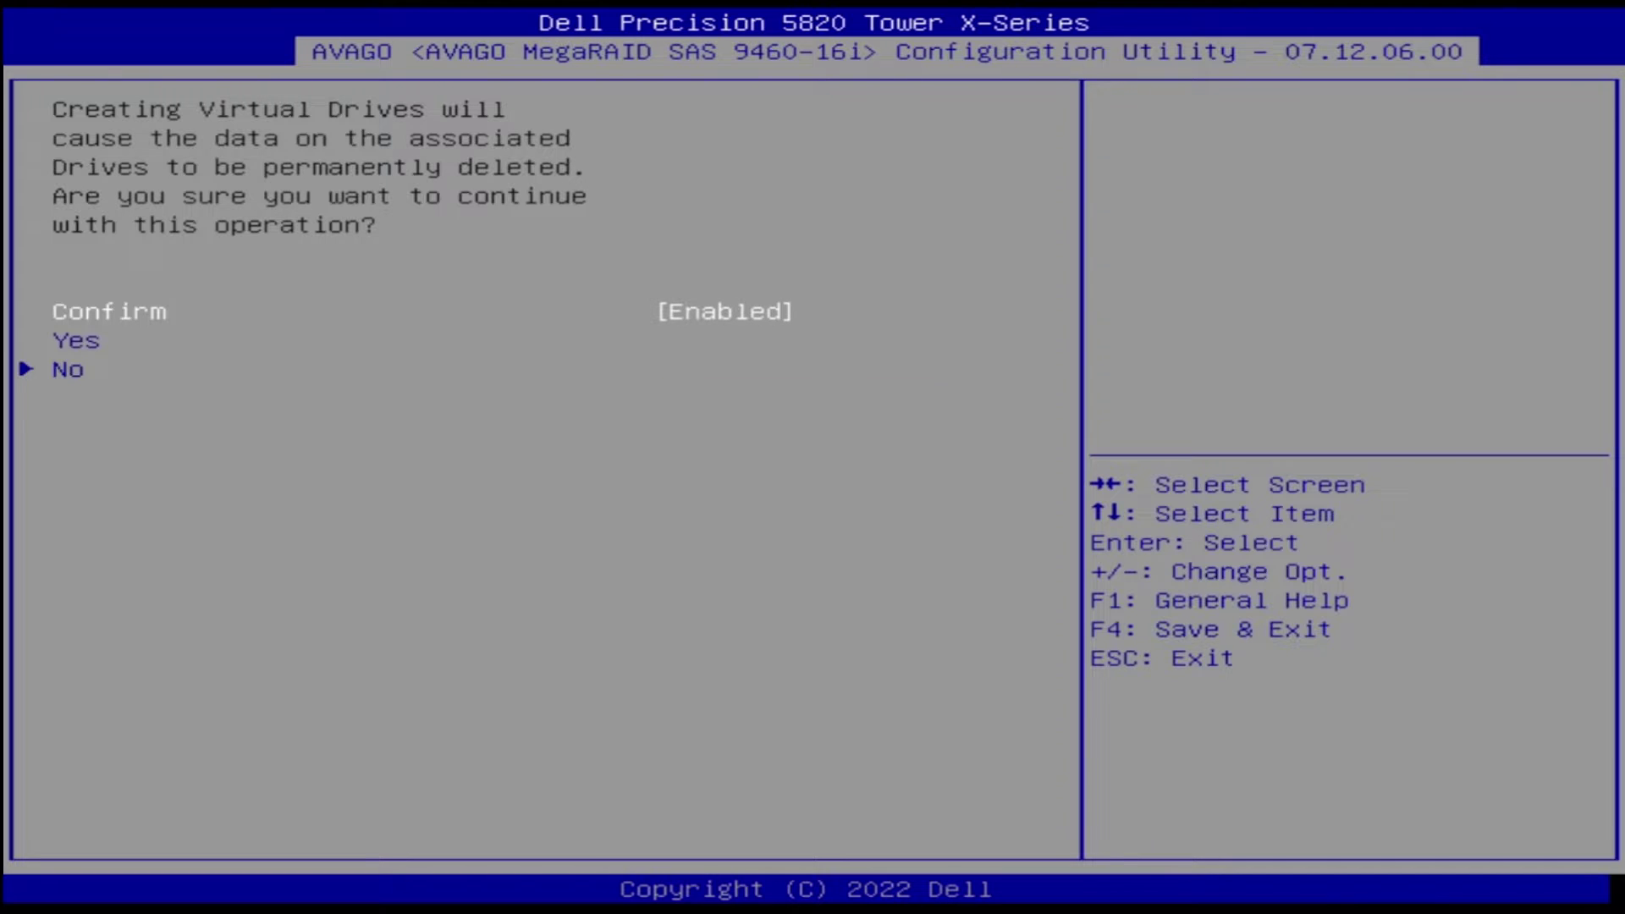
{"action": "key", "text": "Down"}
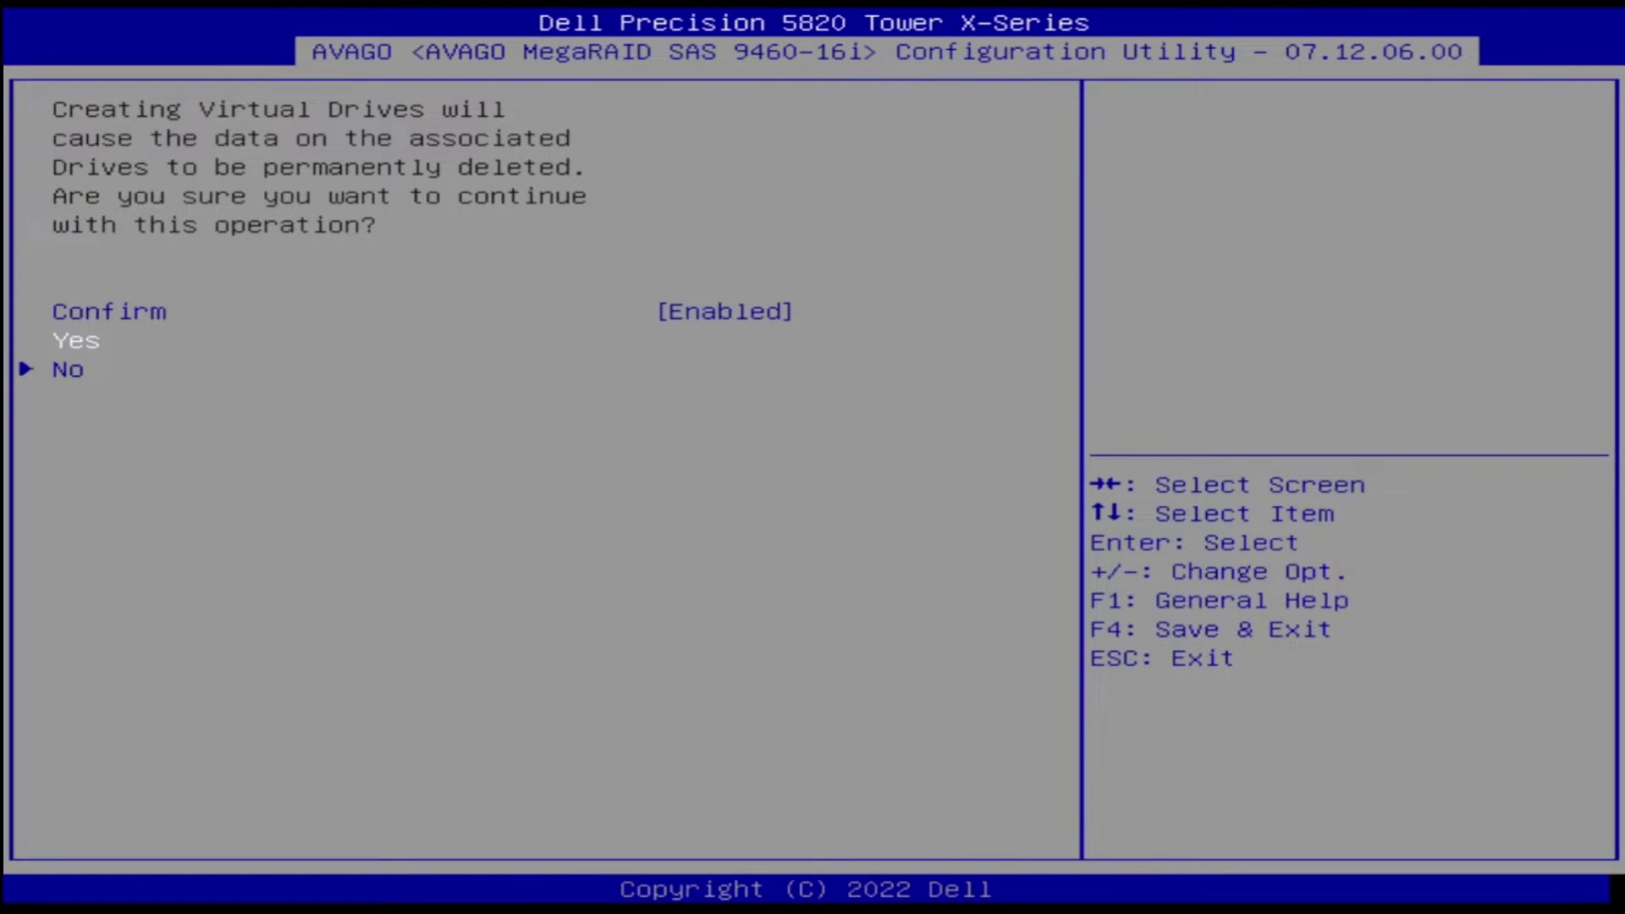
{"action": "key", "text": "Return"}
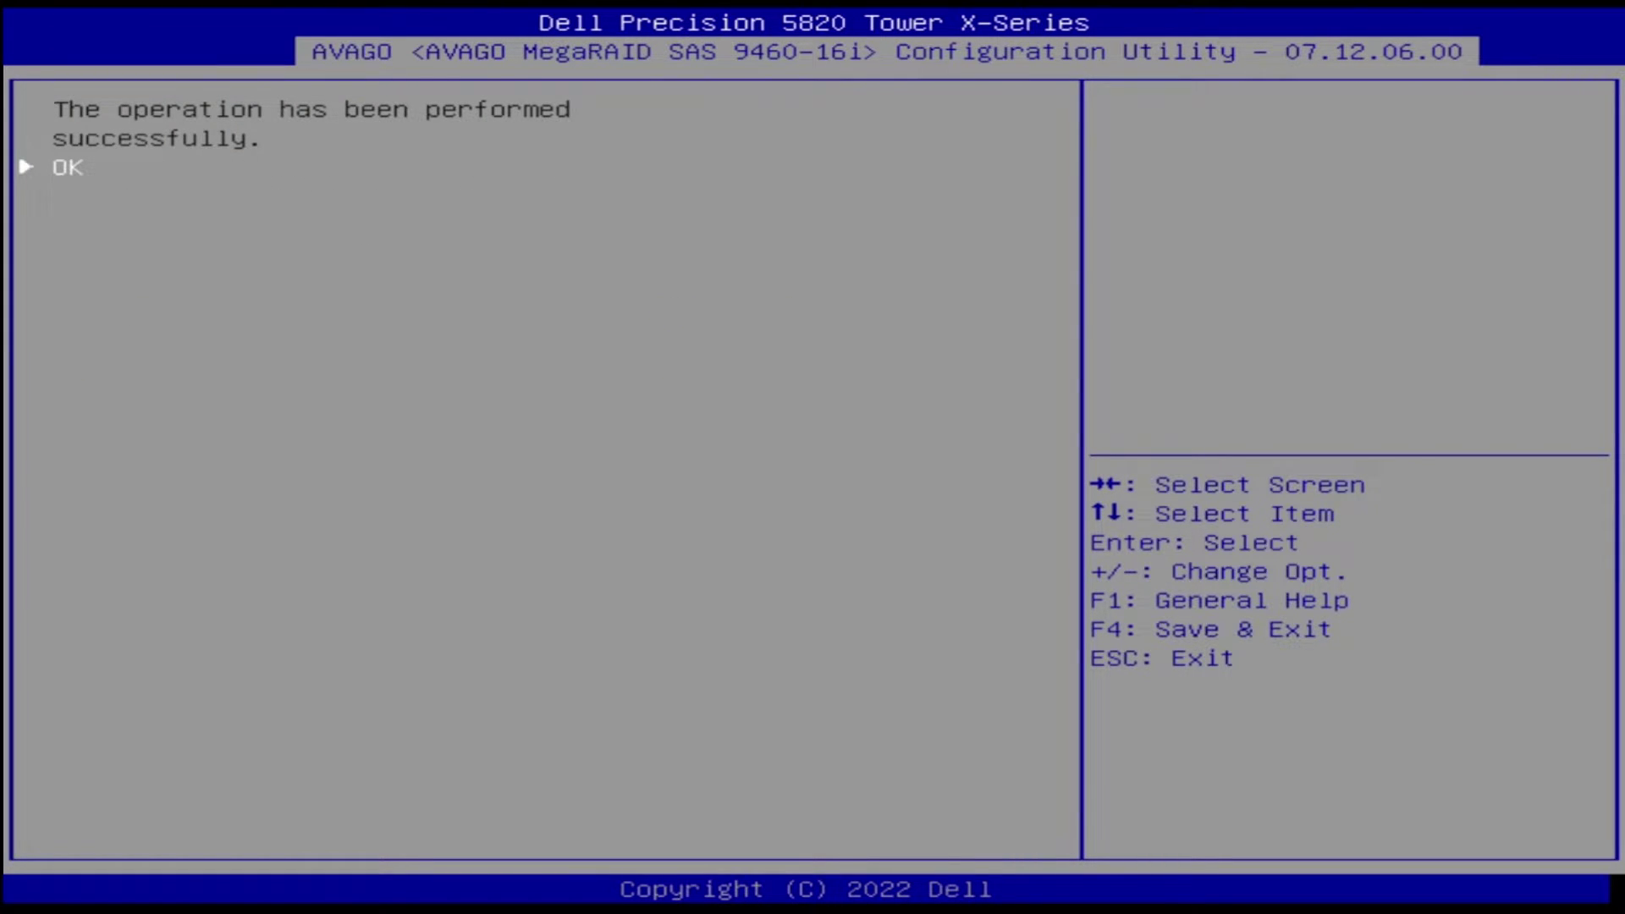
{"action": "key", "text": "Return"}
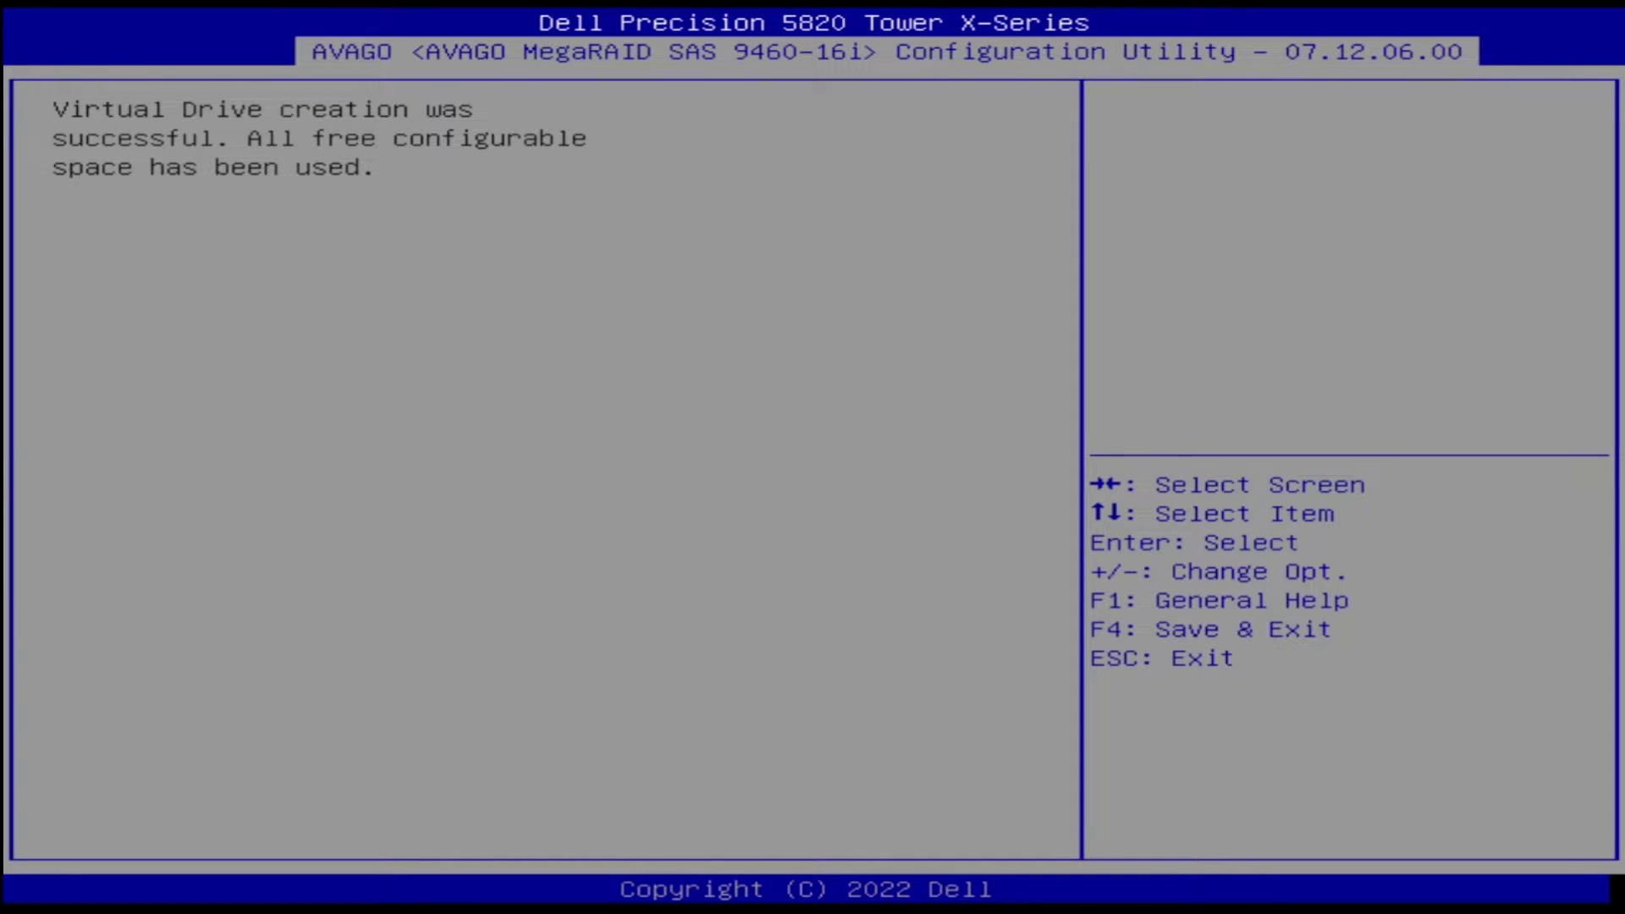
Step: Save and exit with F4, then check the controller shows 1 virtual drive, Optimal status
{"action": "key", "text": "F4"}
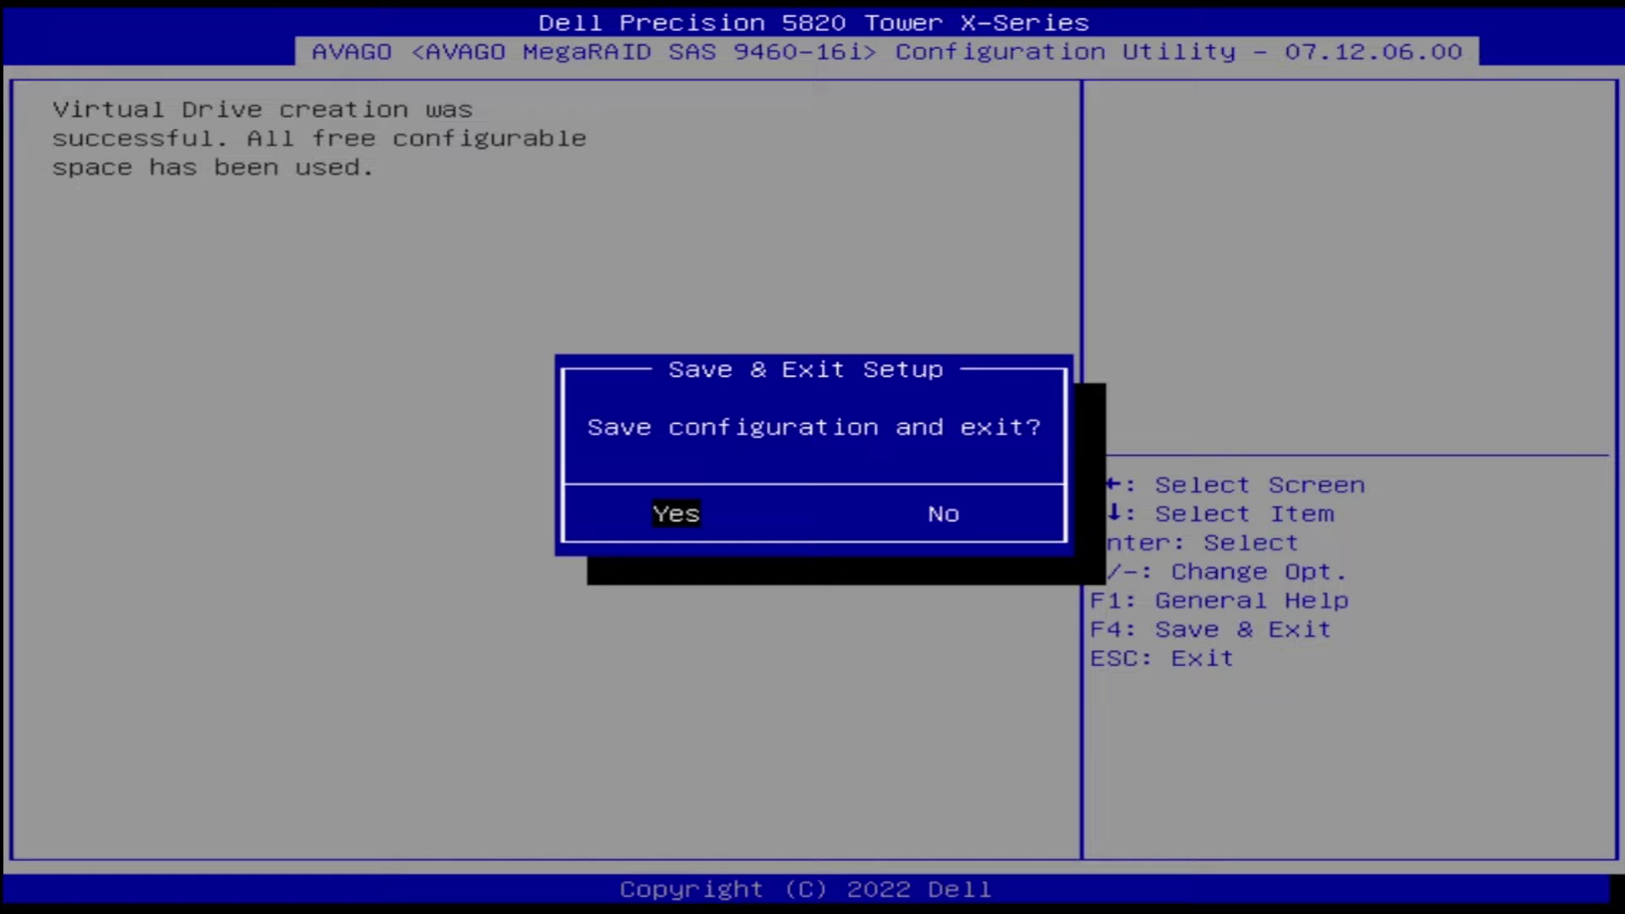
{"action": "key", "text": "Return"}
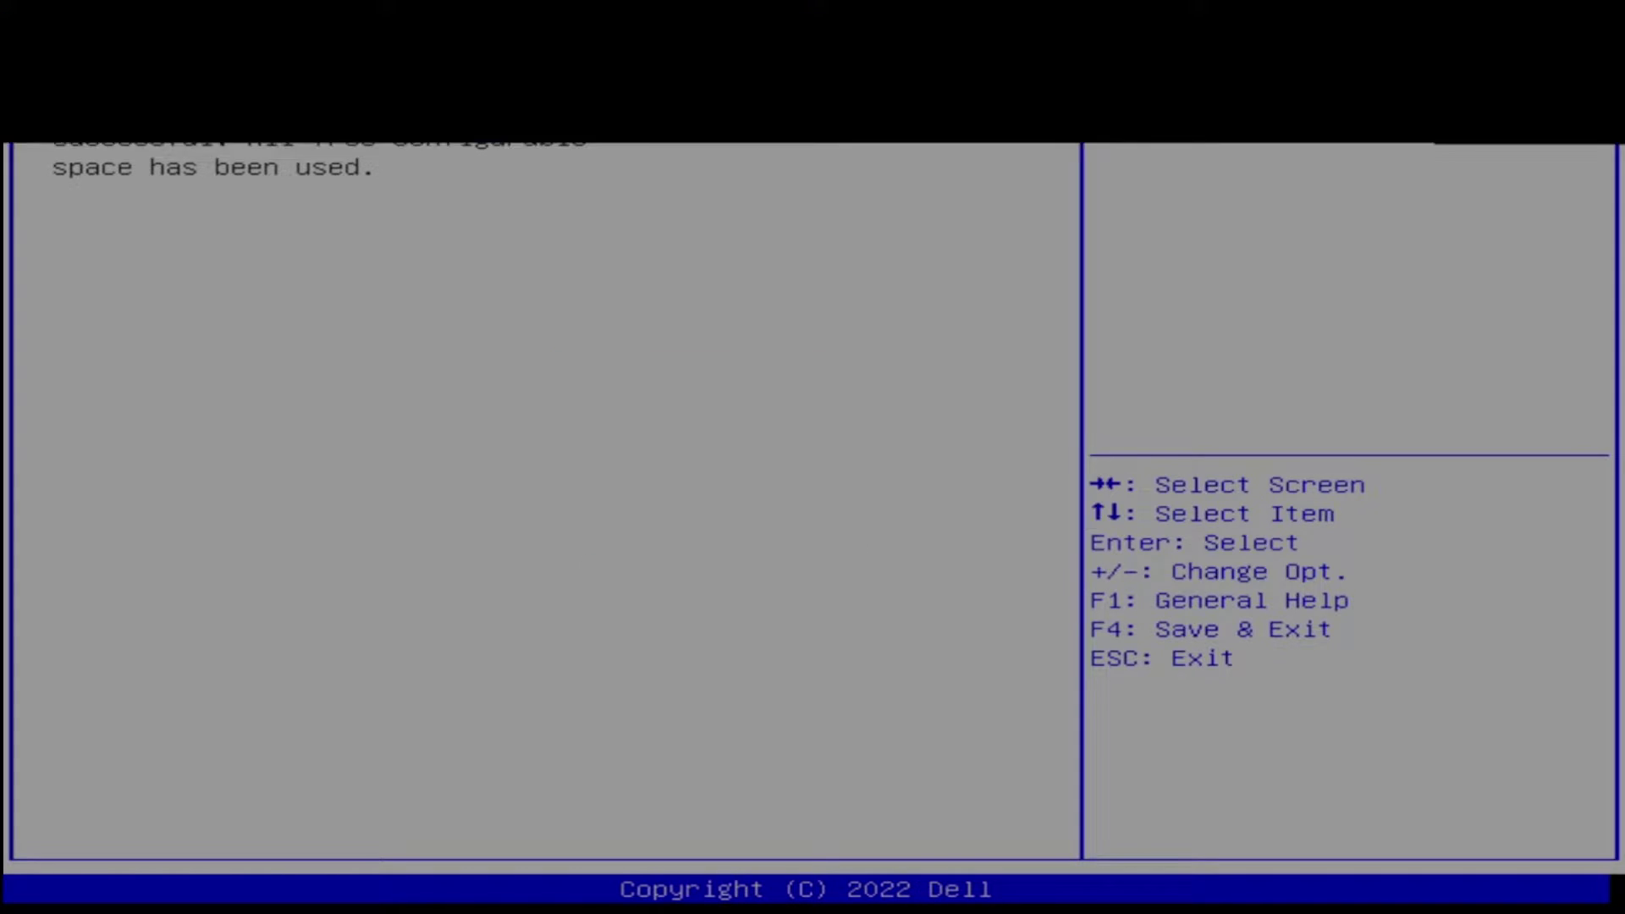
{"action": "key", "text": "Down"}
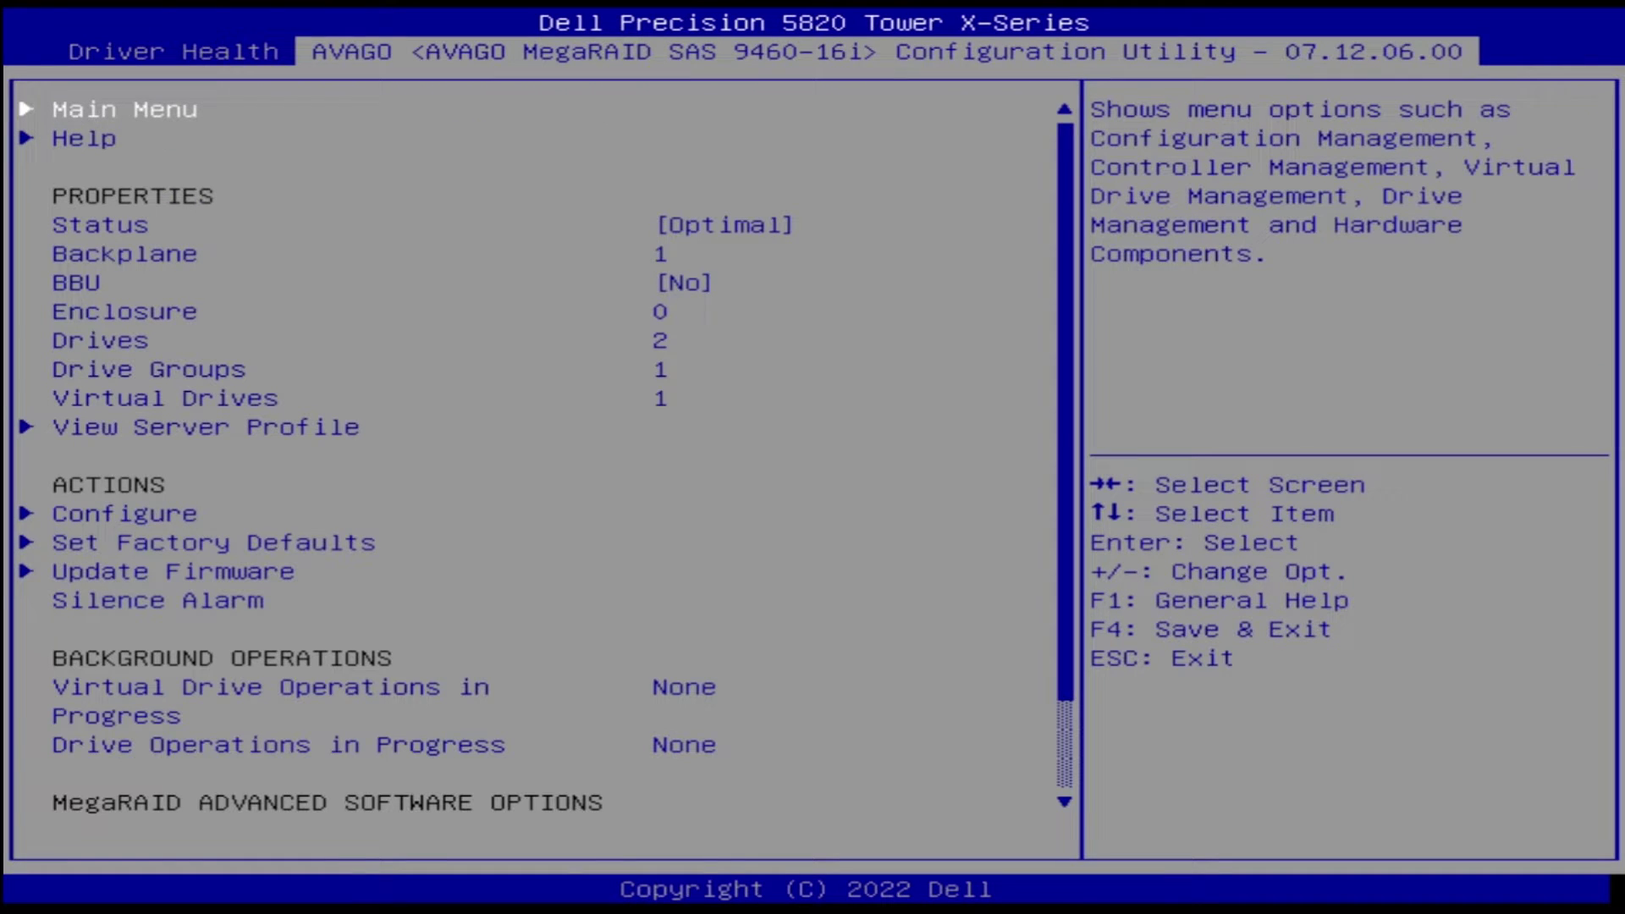
{"action": "key", "text": "Down"}
{"action": "key", "text": "Down"}
{"action": "key", "text": "Down"}
{"action": "key", "text": "Down"}
{"action": "key", "text": "Down"}
{"action": "key", "text": "Down"}
{"action": "key", "text": "Down"}
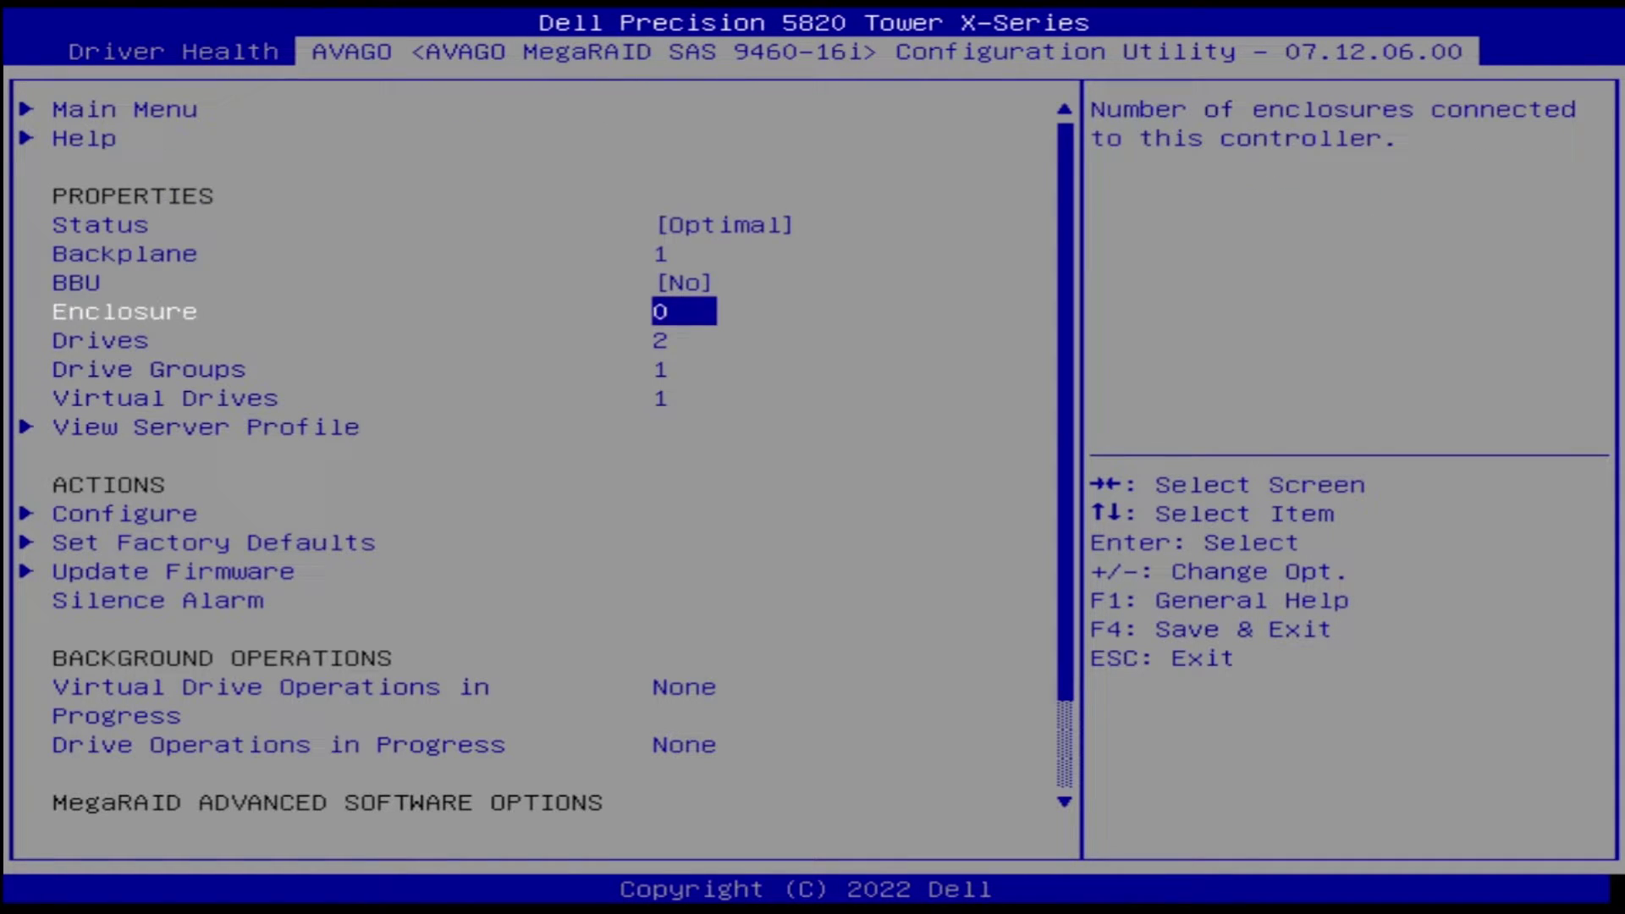
{"action": "key", "text": "Down"}
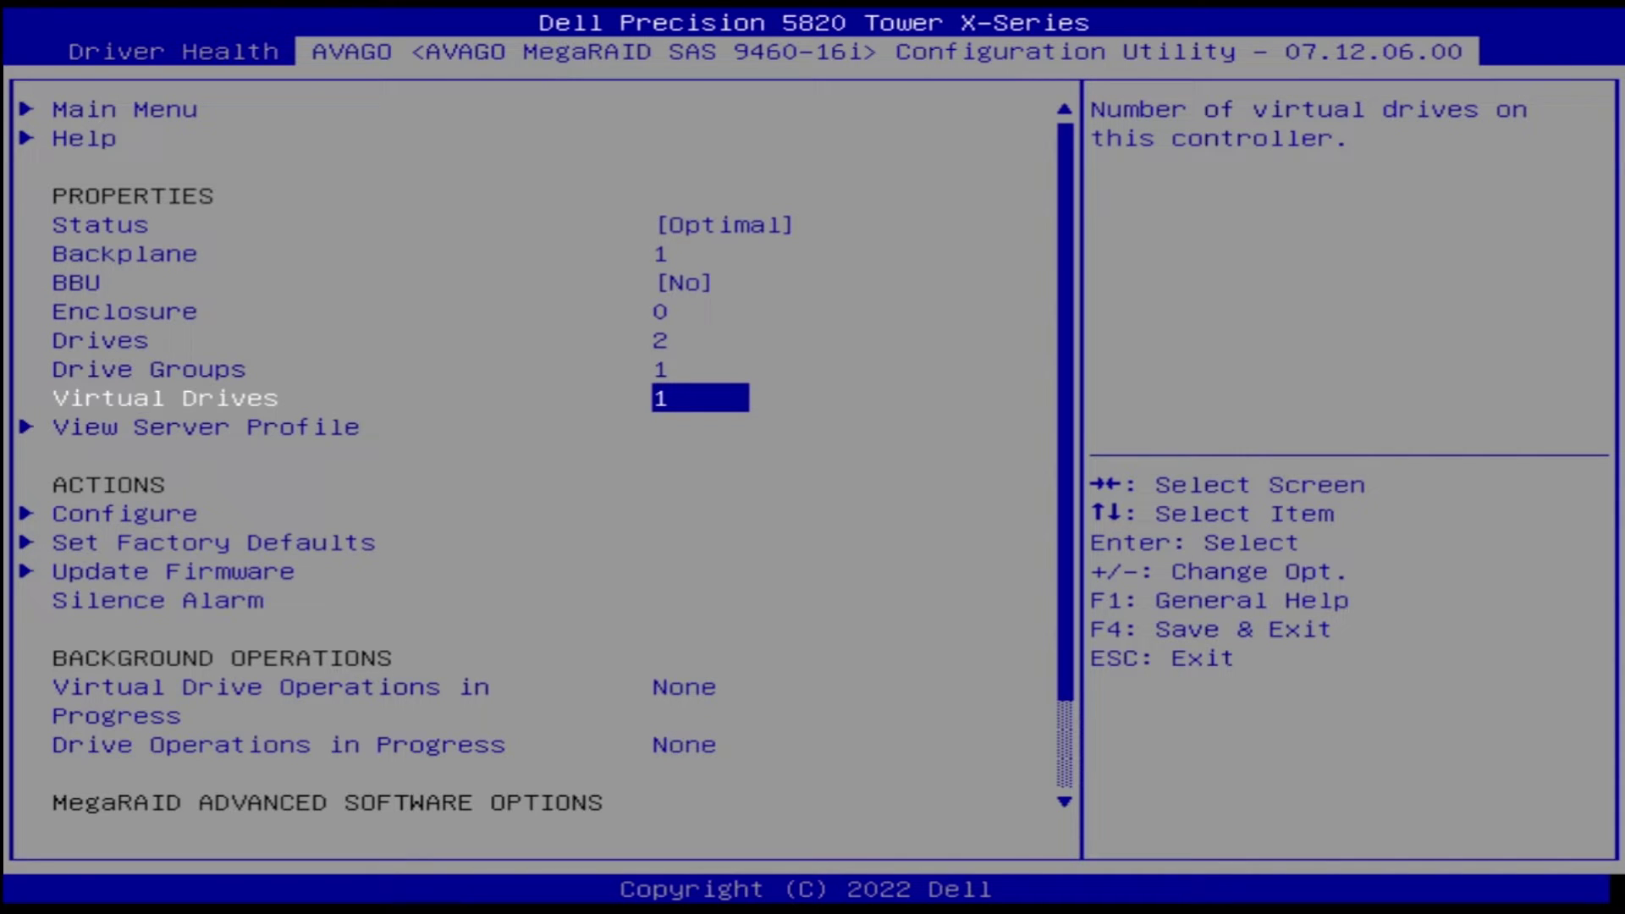